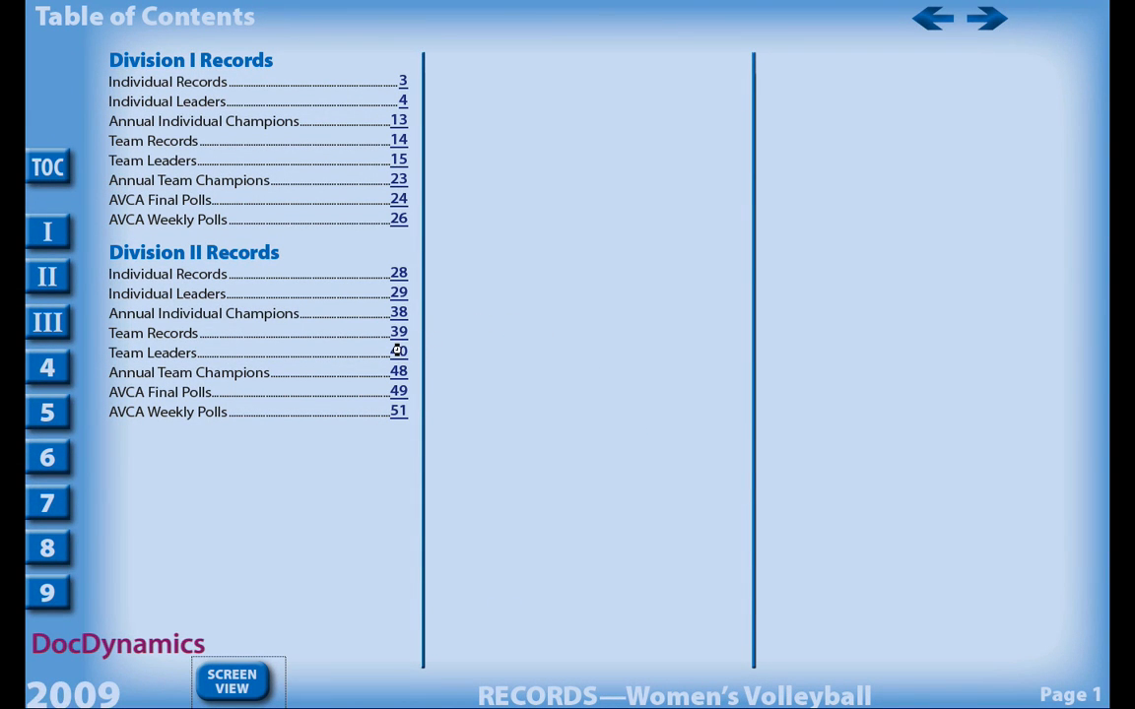
- Browse the volleyball records document through the Division II Team Leaders pages, the Division II Records contents and its Team Records link
left_click(398, 352)
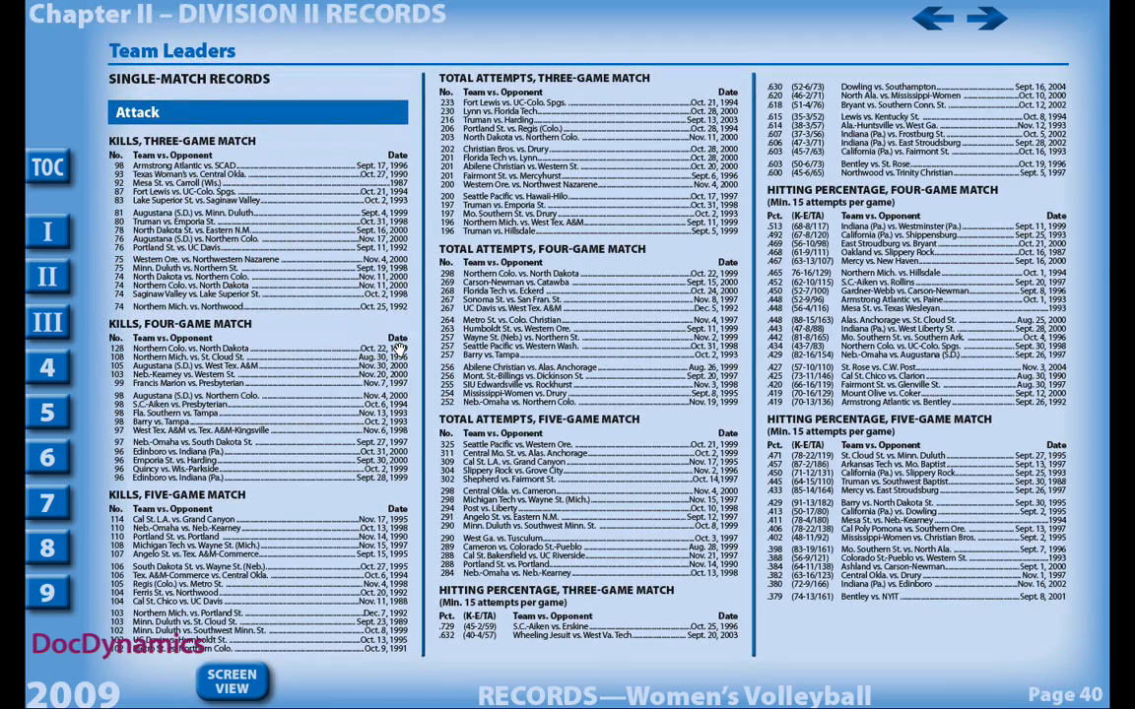
left_click(399, 349)
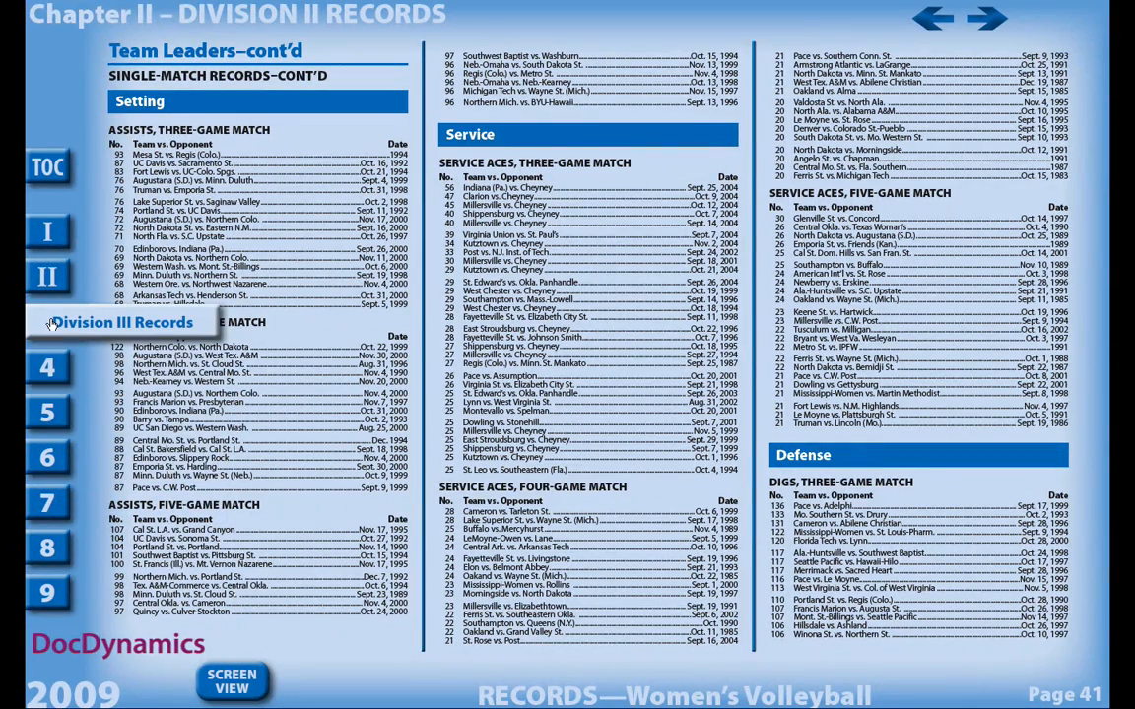
left_click(43, 261)
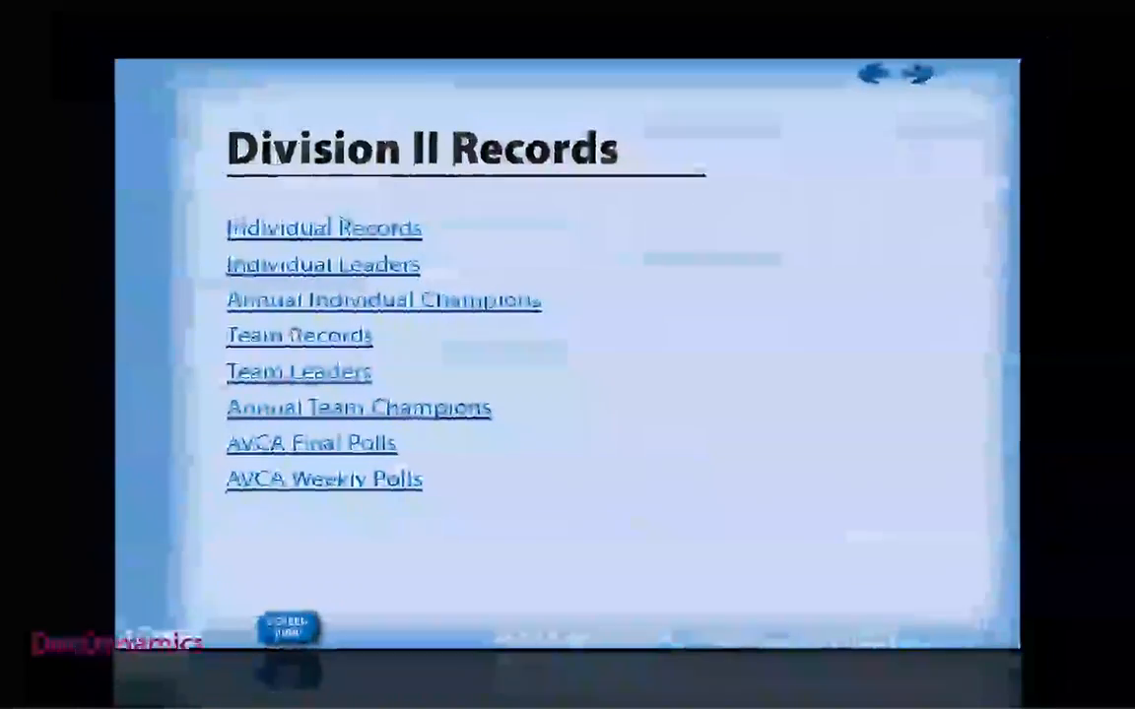
left_click(250, 332)
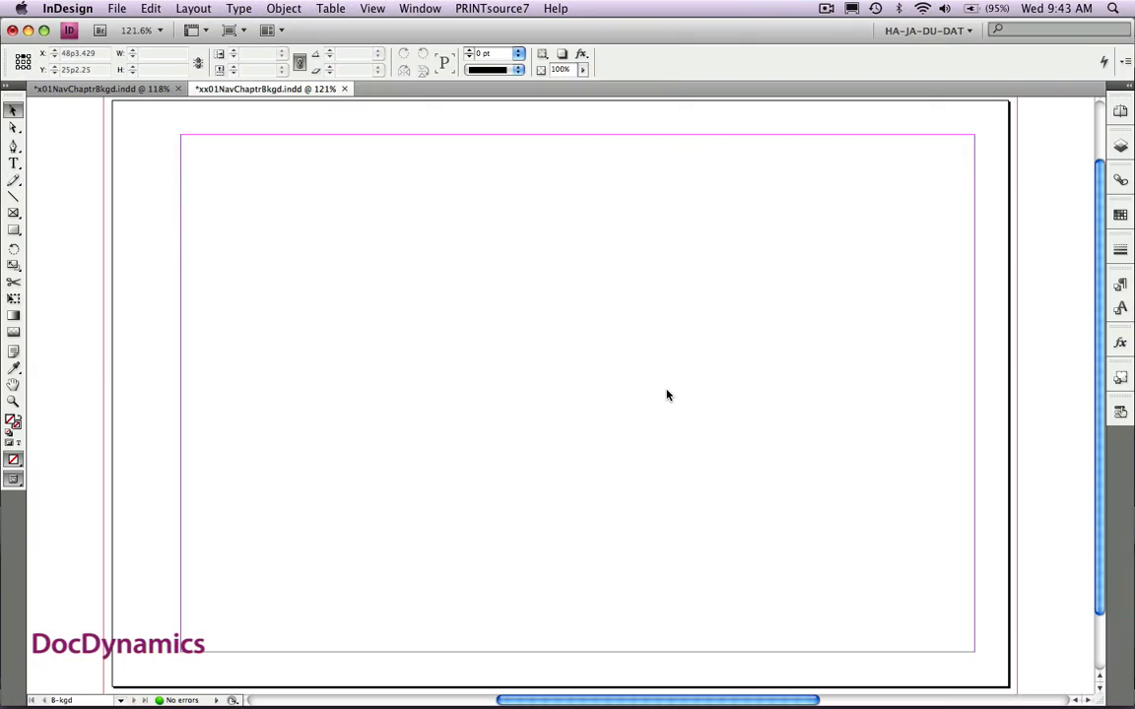
- Add the blue background and lighter inner panel to the master page, applying a Basic Feather of 3p0 with Diffused corners to the inner panel
key("super+alt+shift+v")
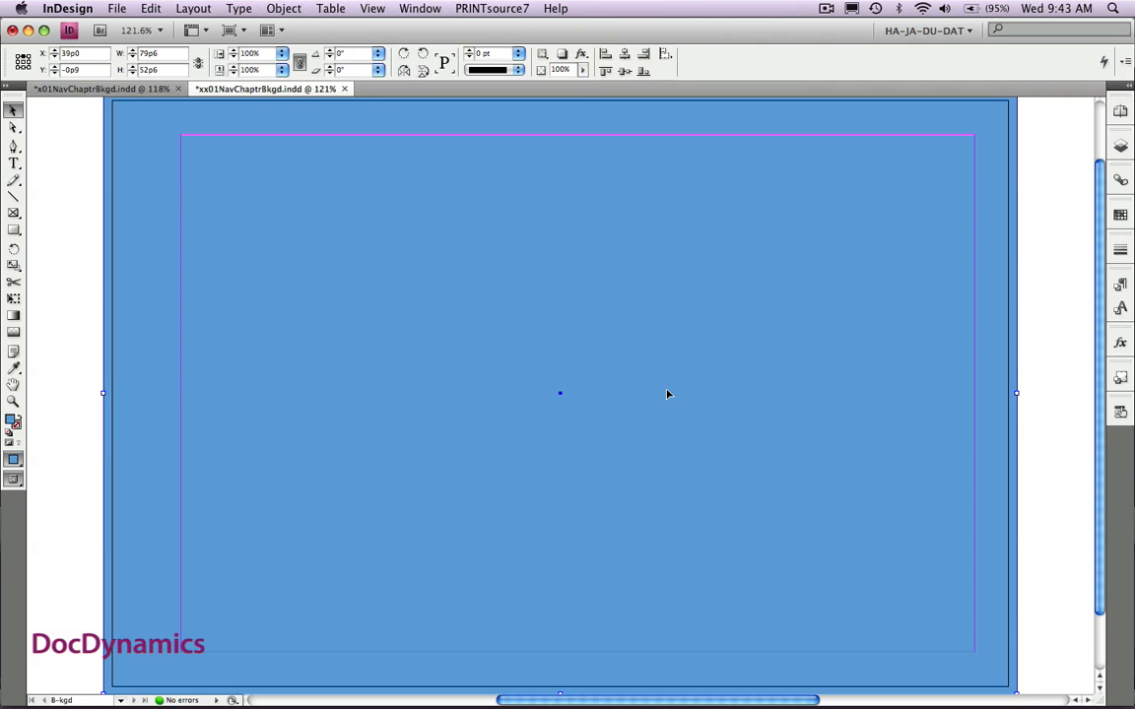
key("super+z")
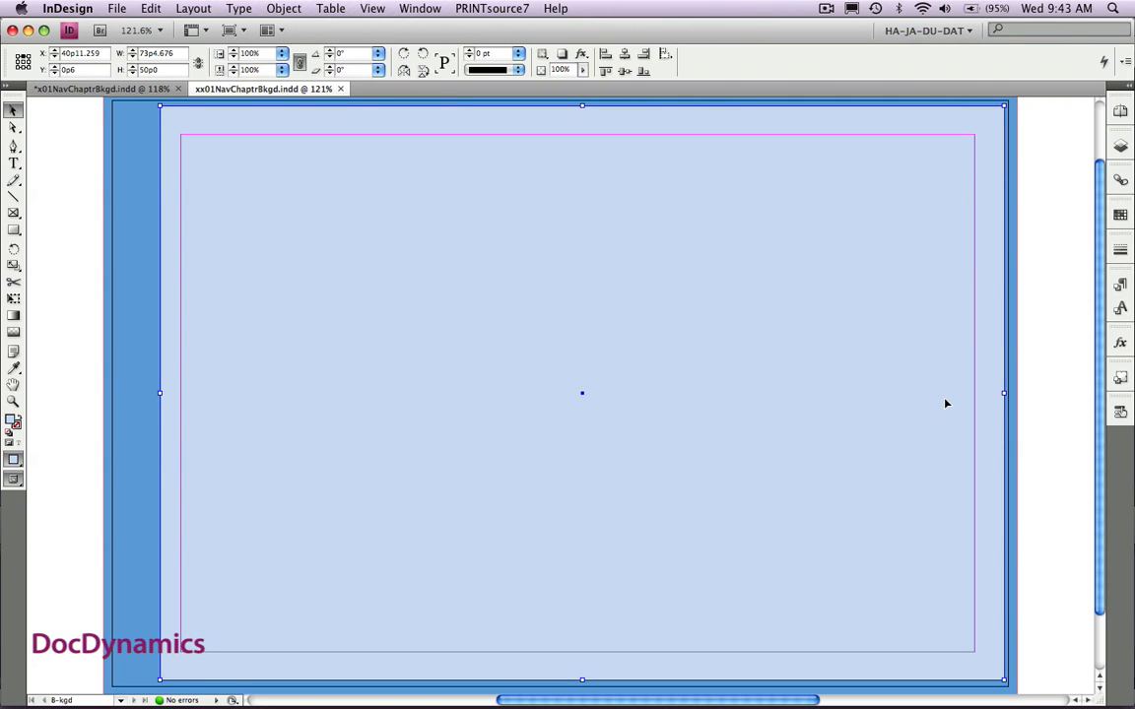
left_click(1122, 344)
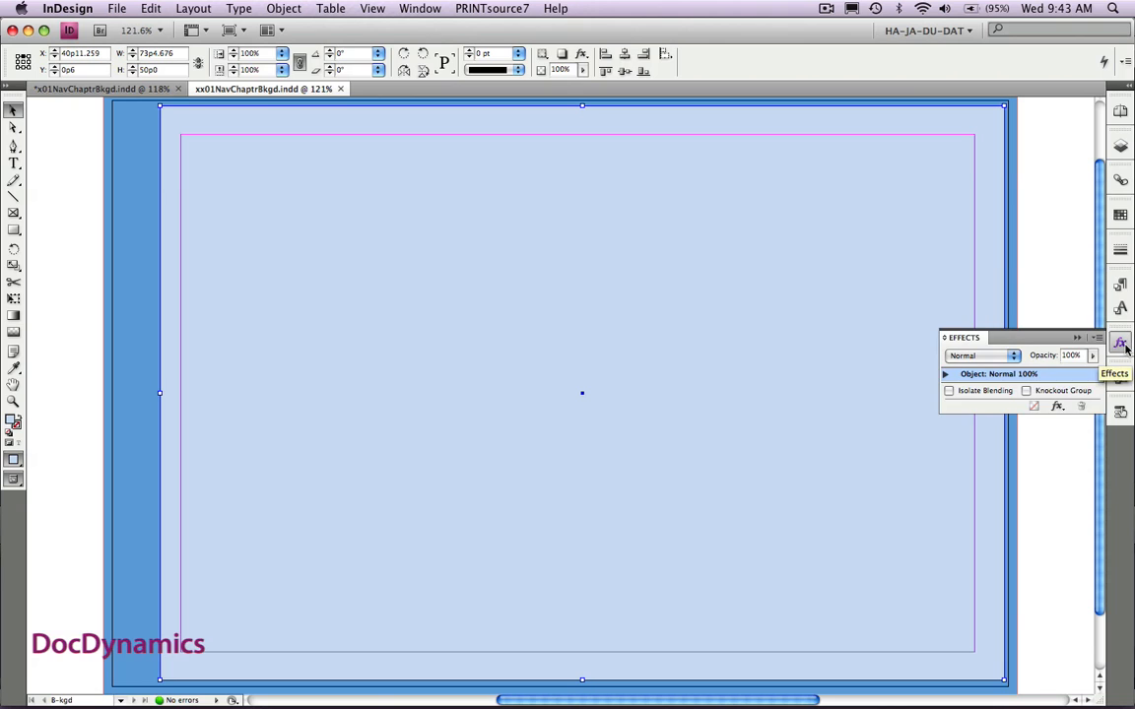
left_click(1100, 338)
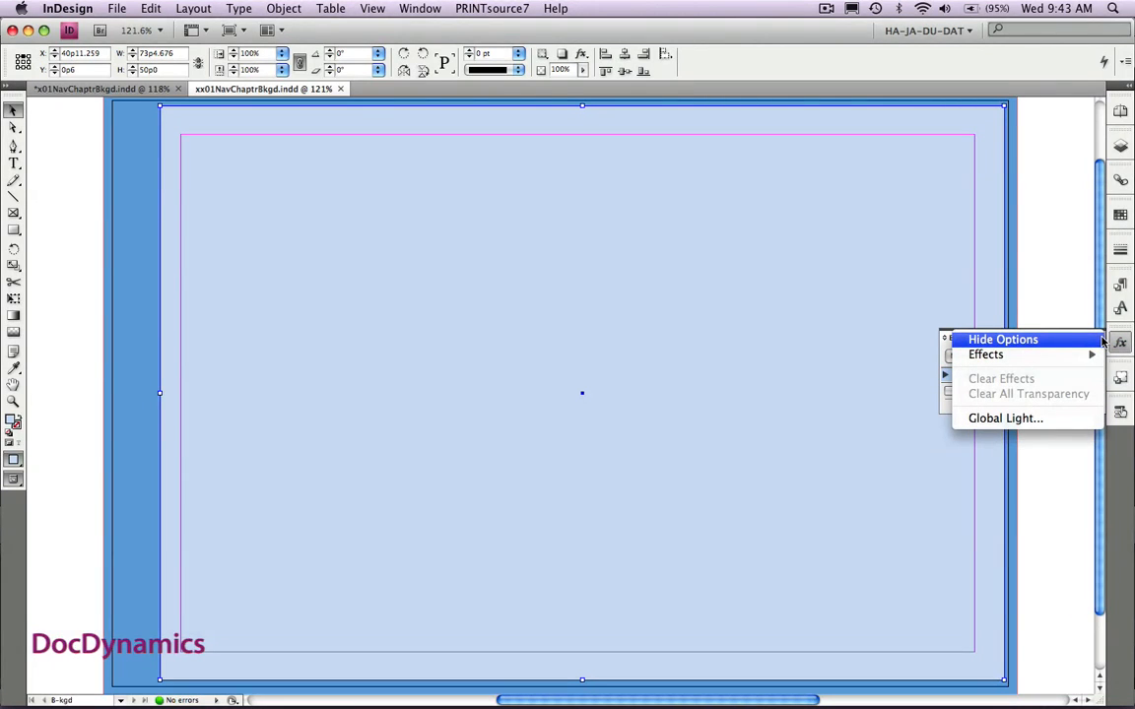
mouse_move(1084, 357)
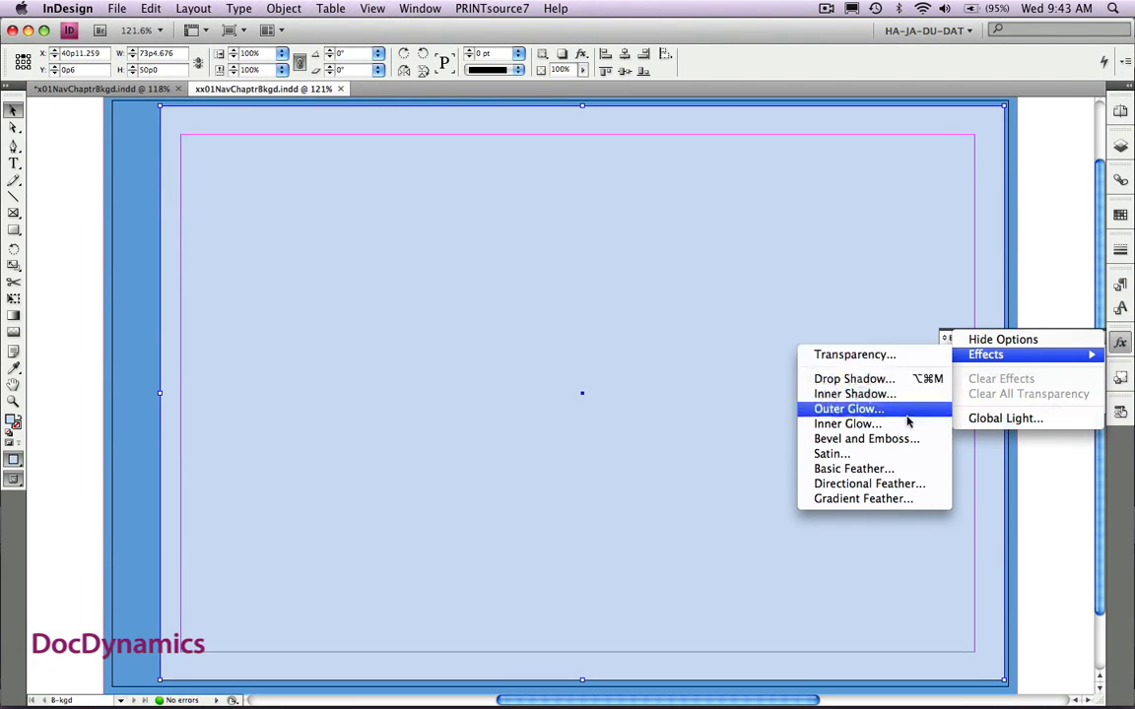
left_click(906, 471)
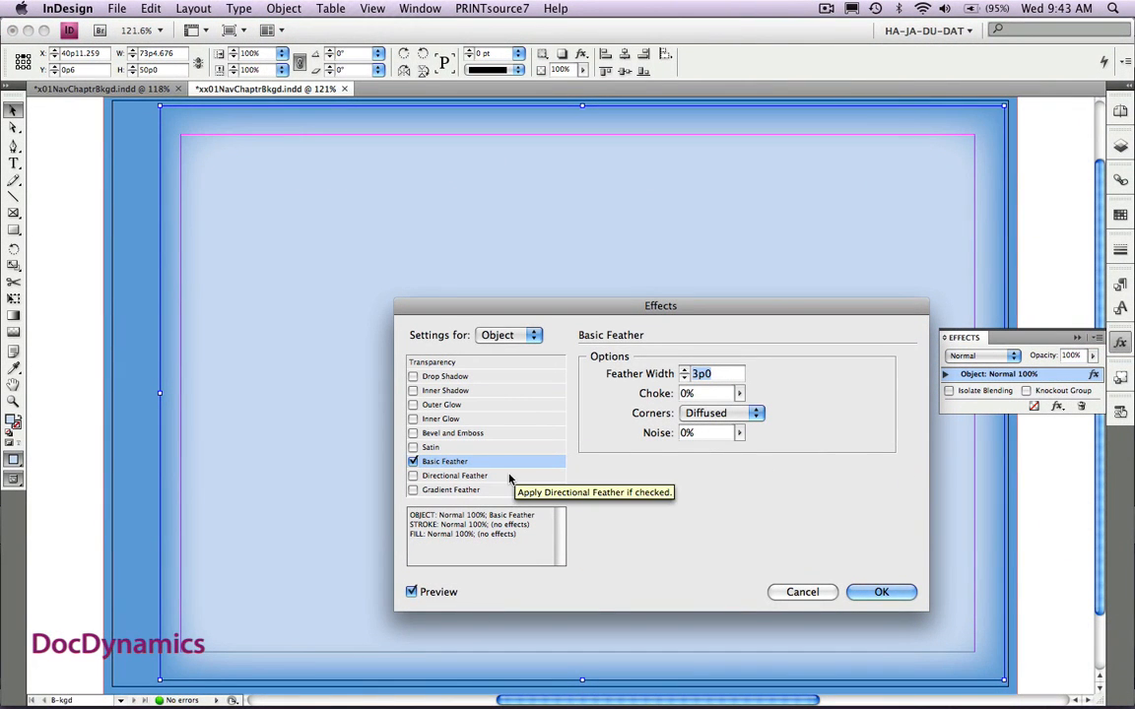
left_click(864, 593)
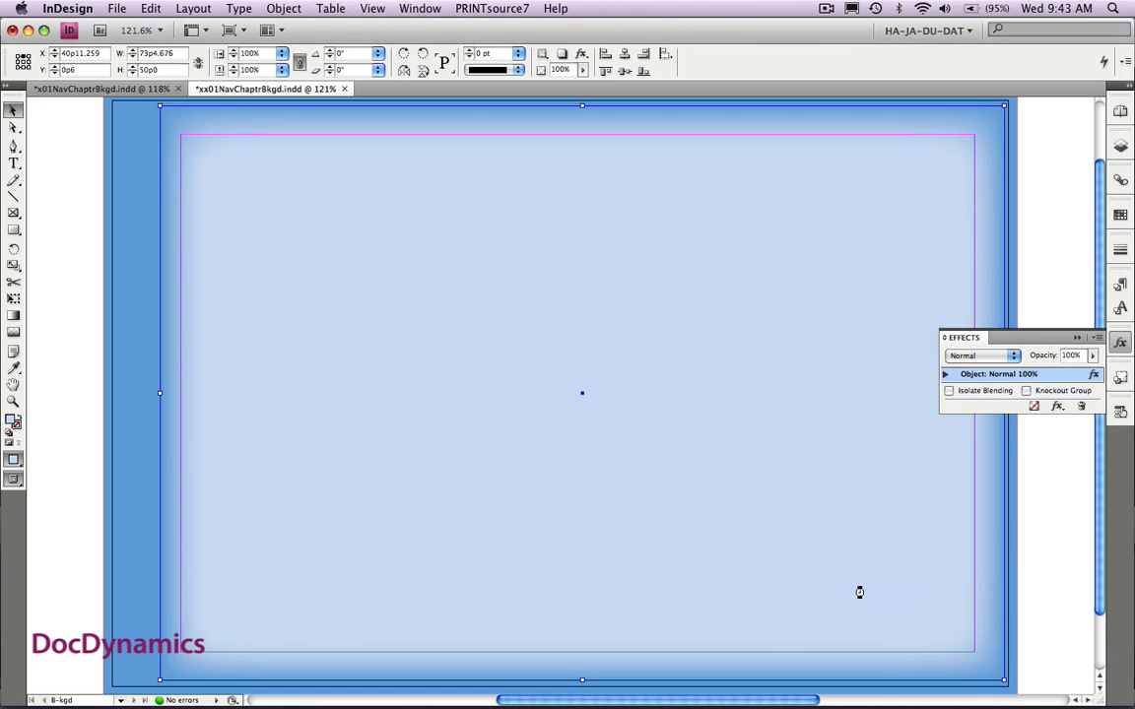
left_click(1044, 292)
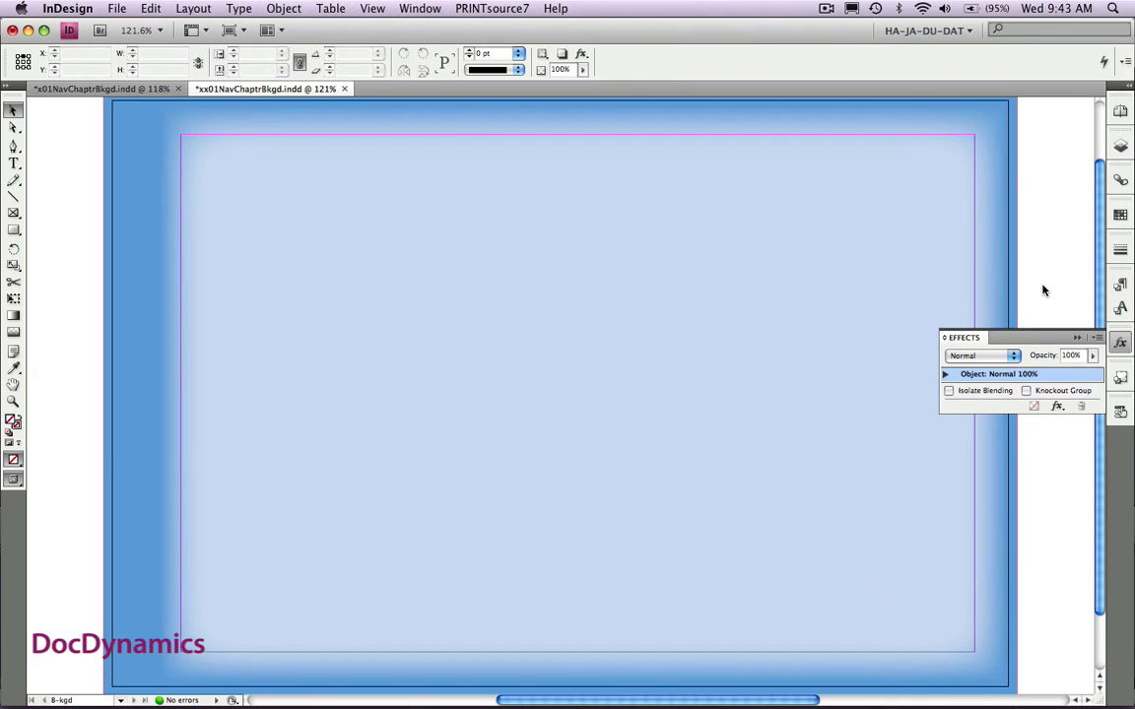
- Lock the BackPannels layer and show the HeaderFooter and Navigation layers
left_click(1123, 145)
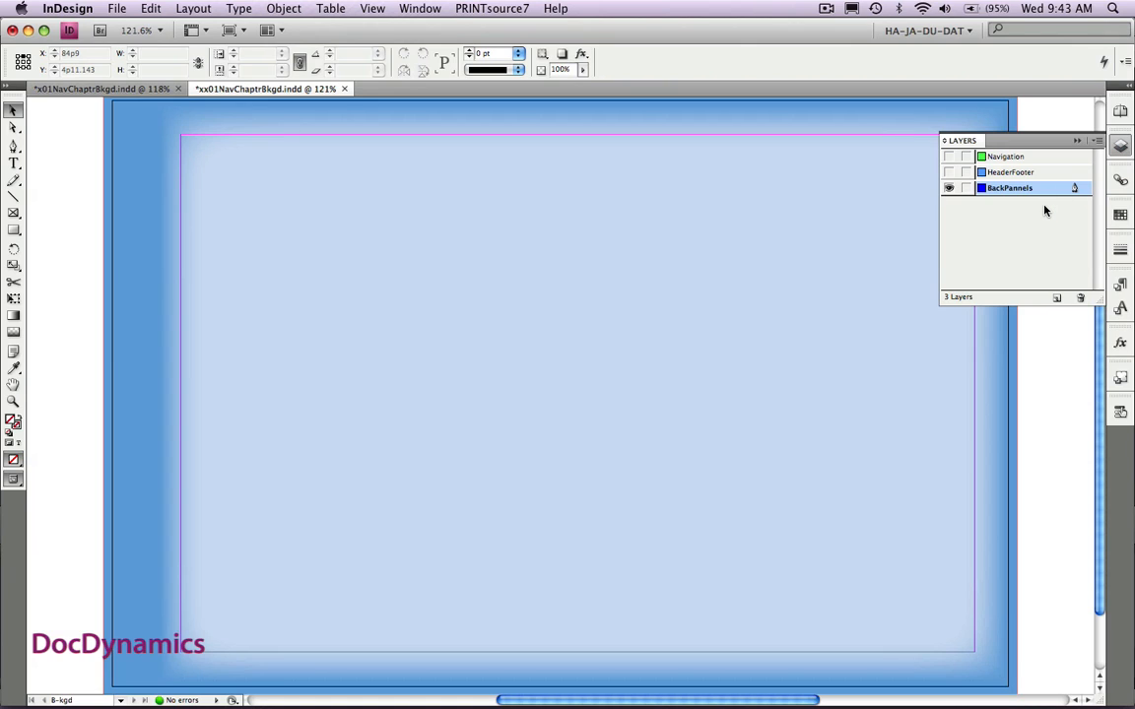
left_click(967, 189)
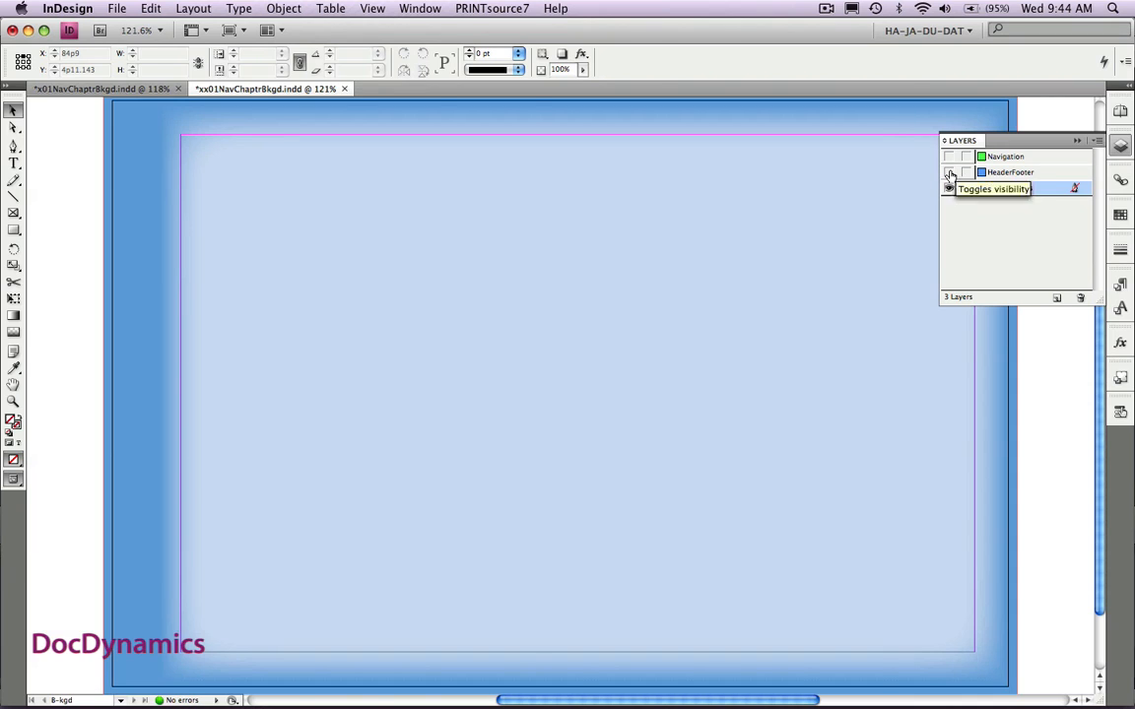
left_click(949, 172)
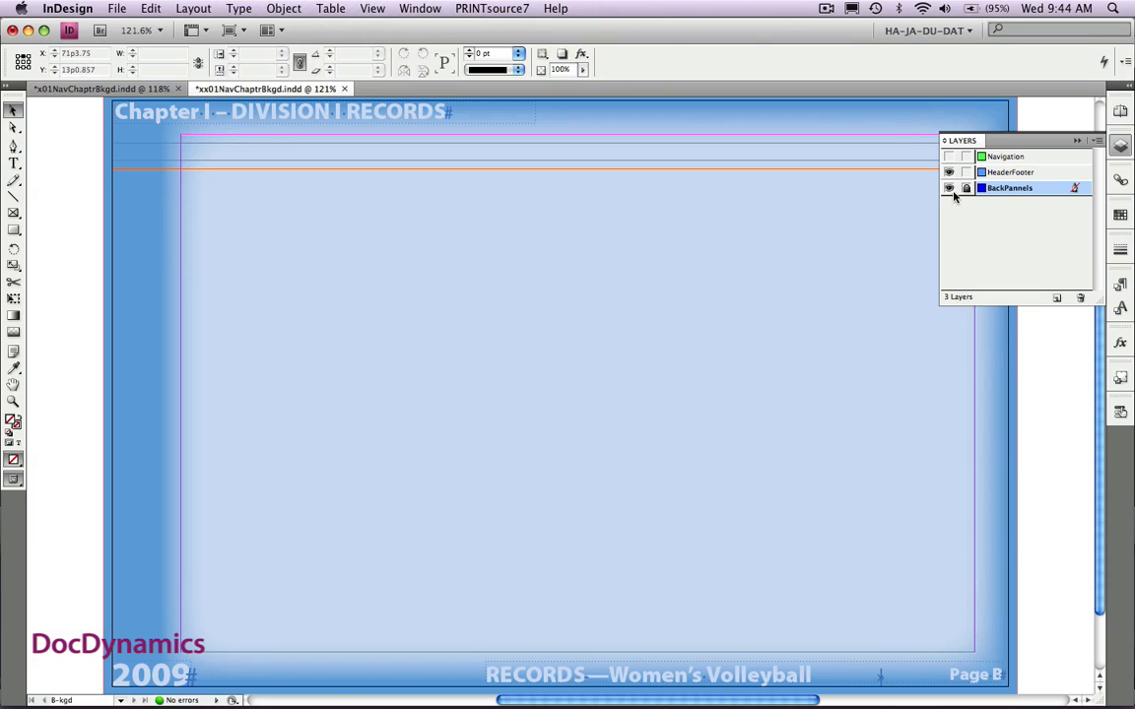
left_click(949, 157)
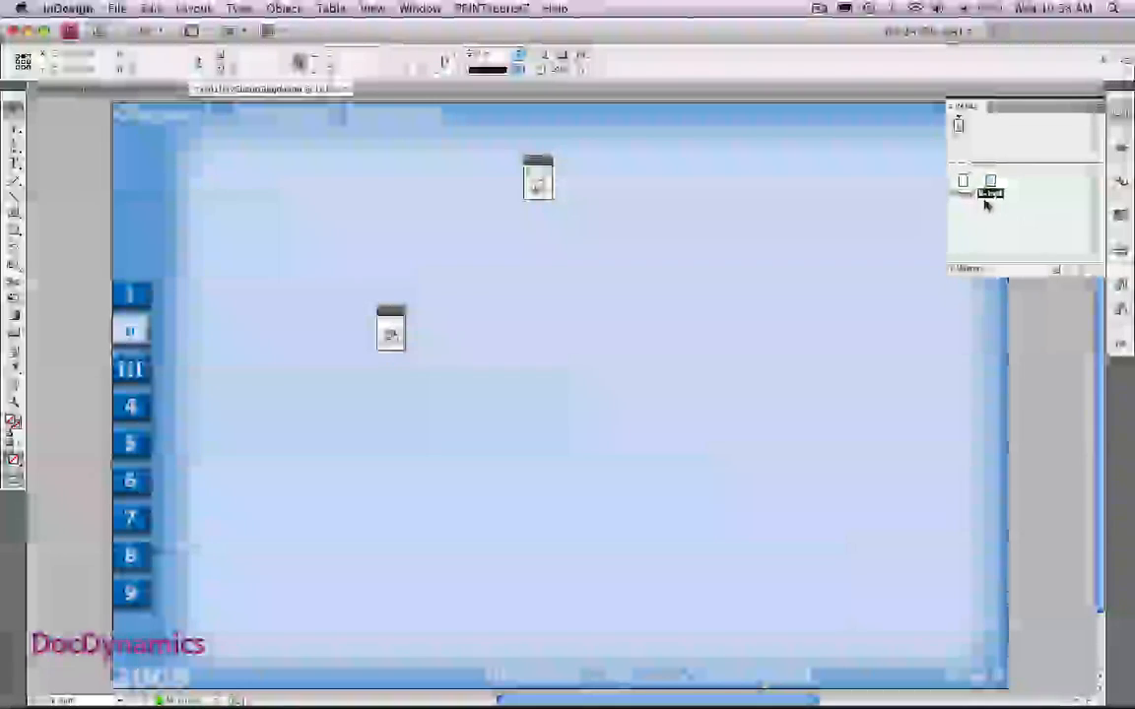
- Check which object styles are applied to the I and II navigation boxes
left_click(144, 293)
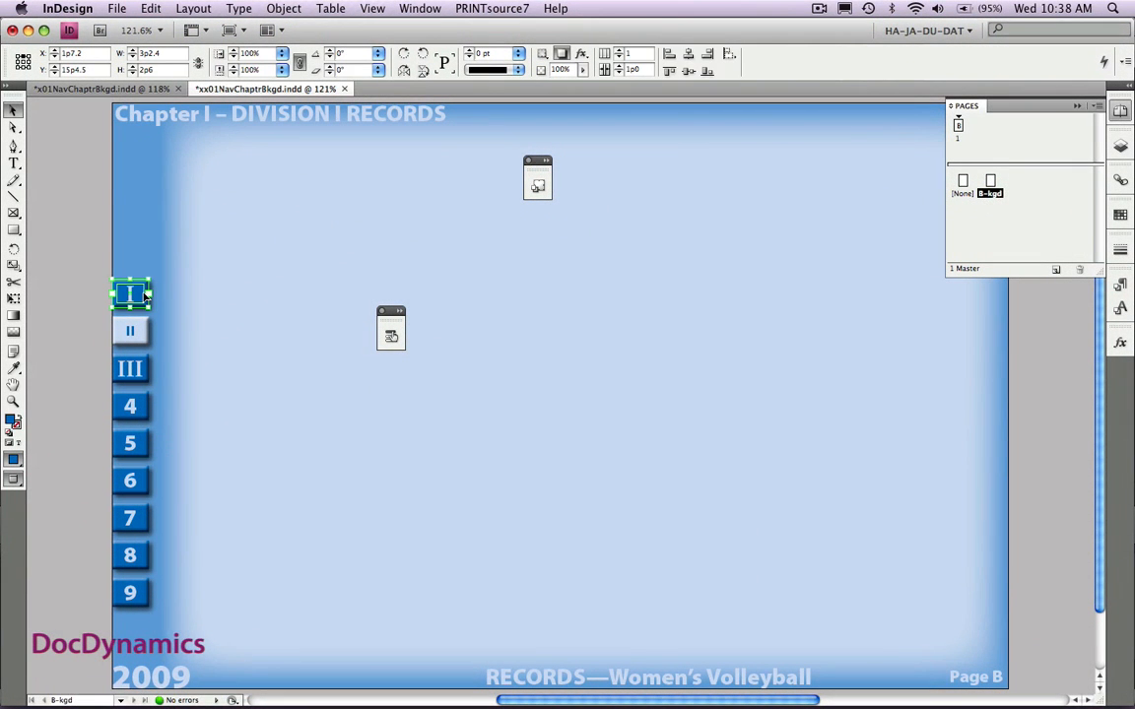
double_click(535, 162)
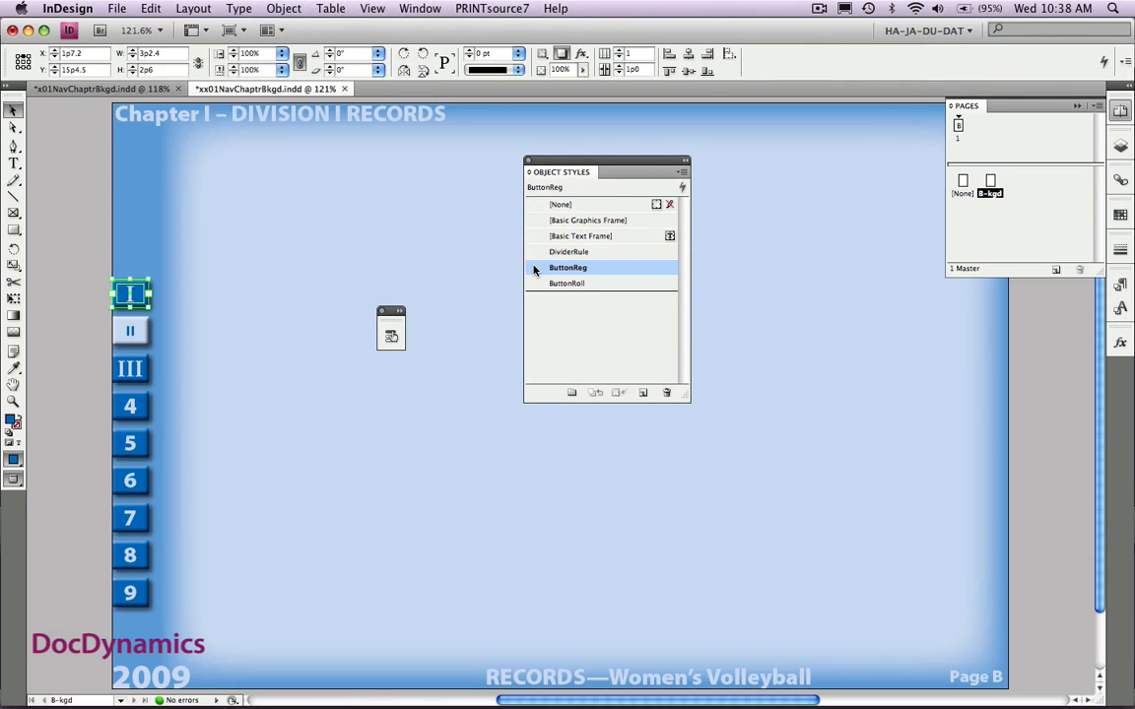
left_click(140, 339)
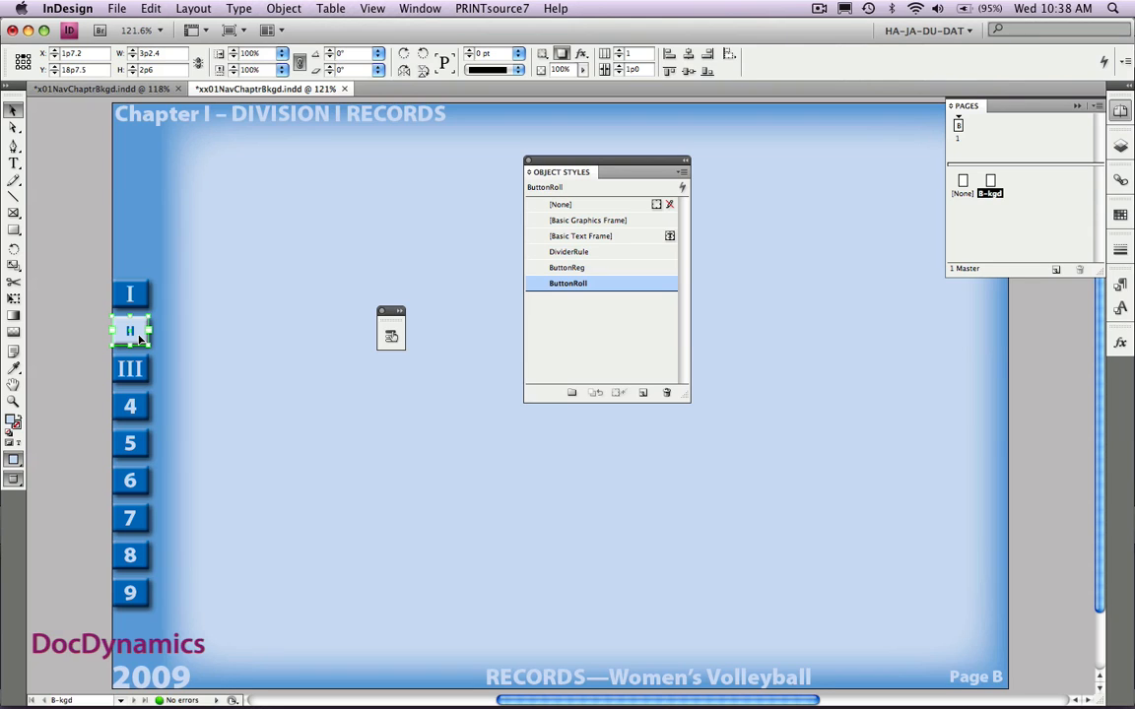
- Convert the I navigation box to a button named Chapter1
left_click(132, 293)
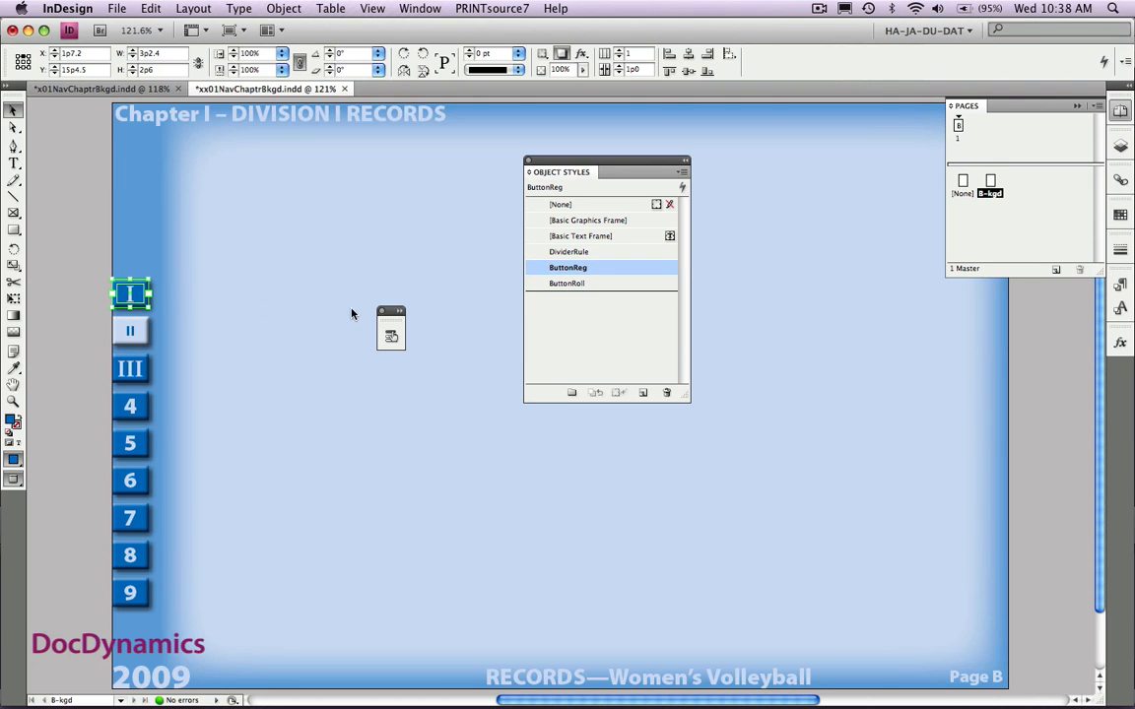
left_click(395, 312)
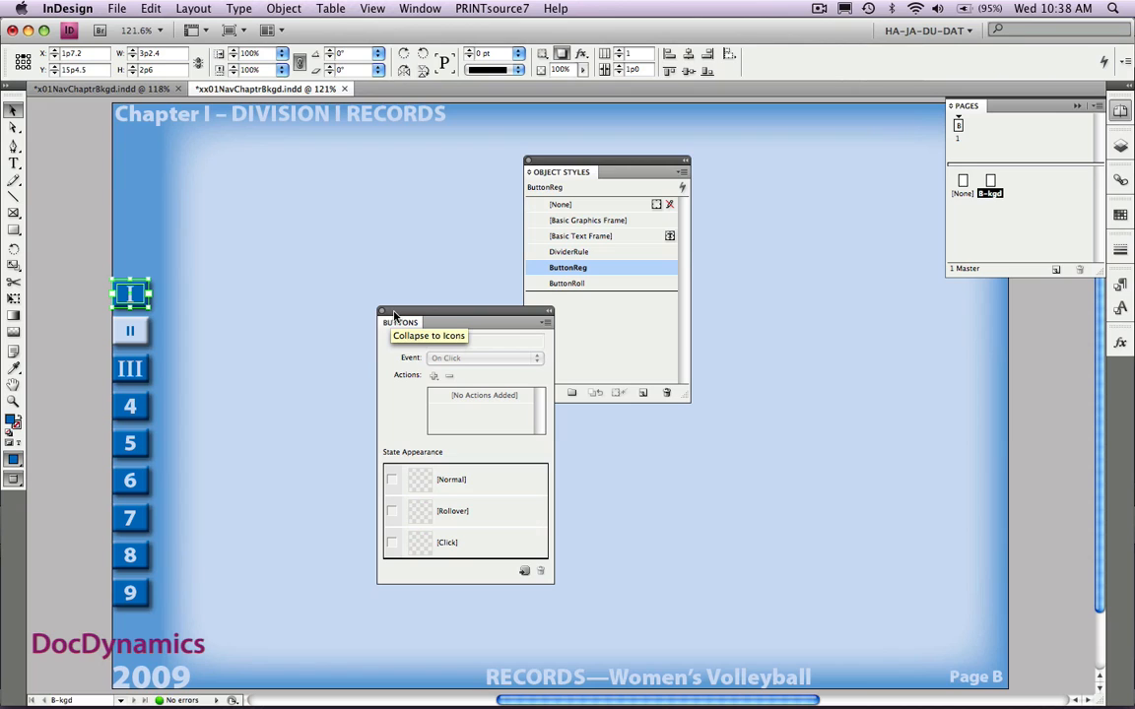
left_click(525, 573)
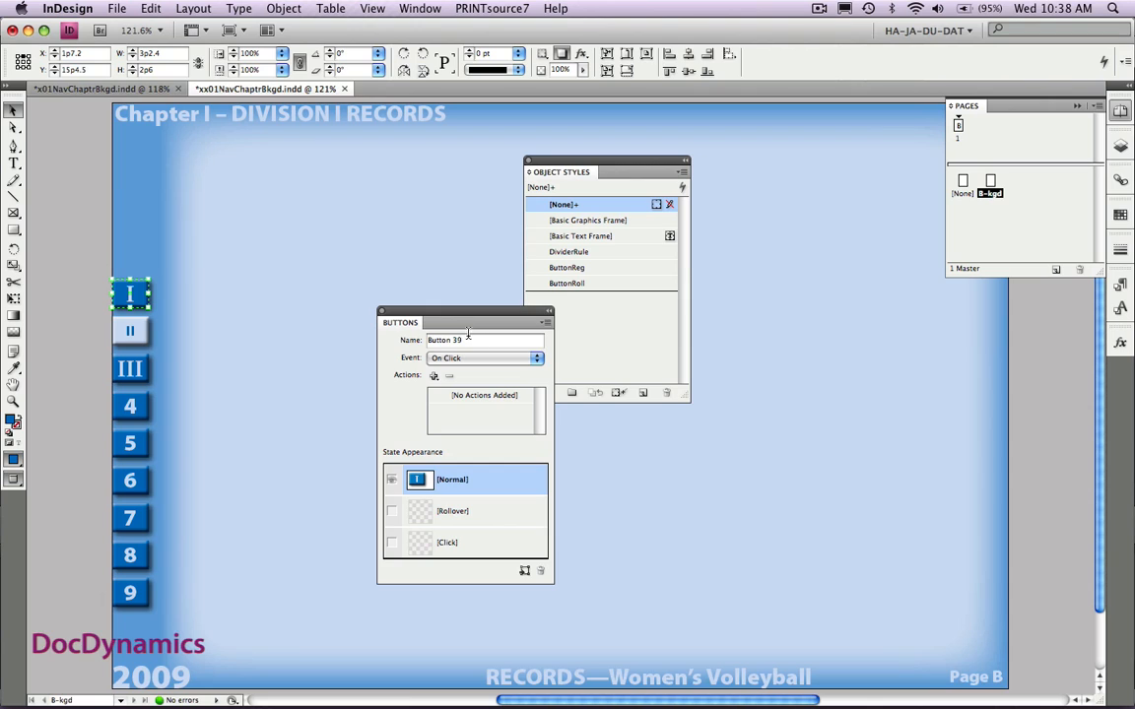
left_click_drag(462, 340, 391, 339)
type("Chapter1")
- Create a Rollover state for the Chapter1 button with the ButtonRoll object style and widen its frame to about 14p10
left_click(499, 513)
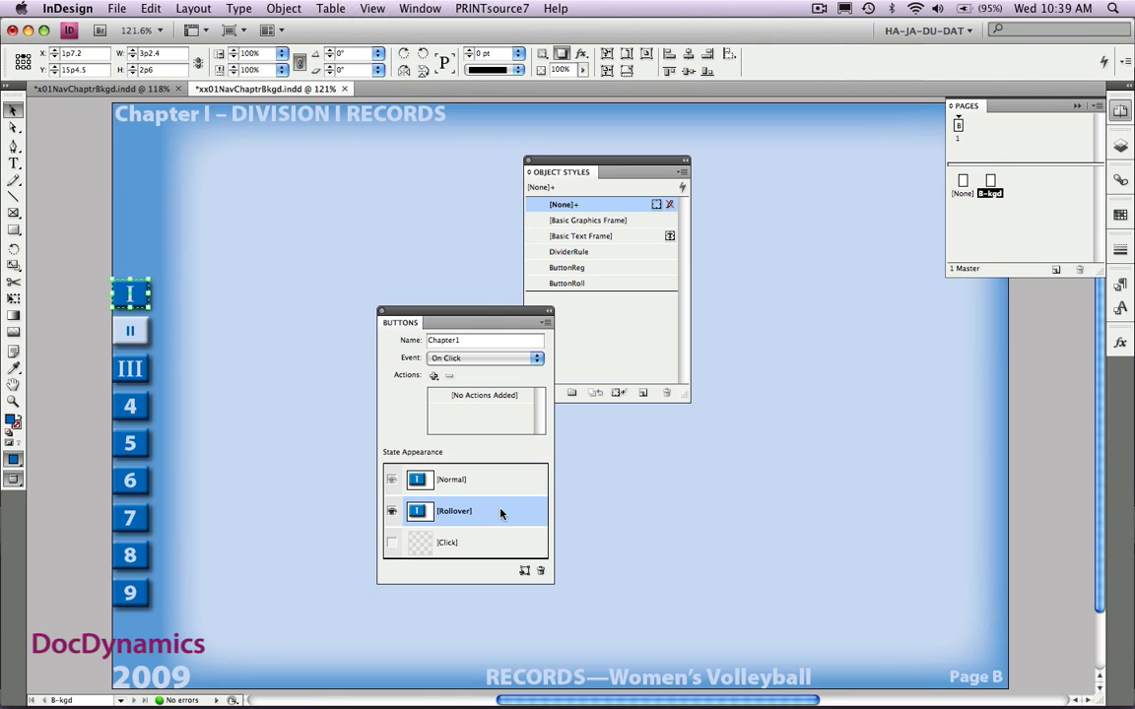
left_click(600, 286)
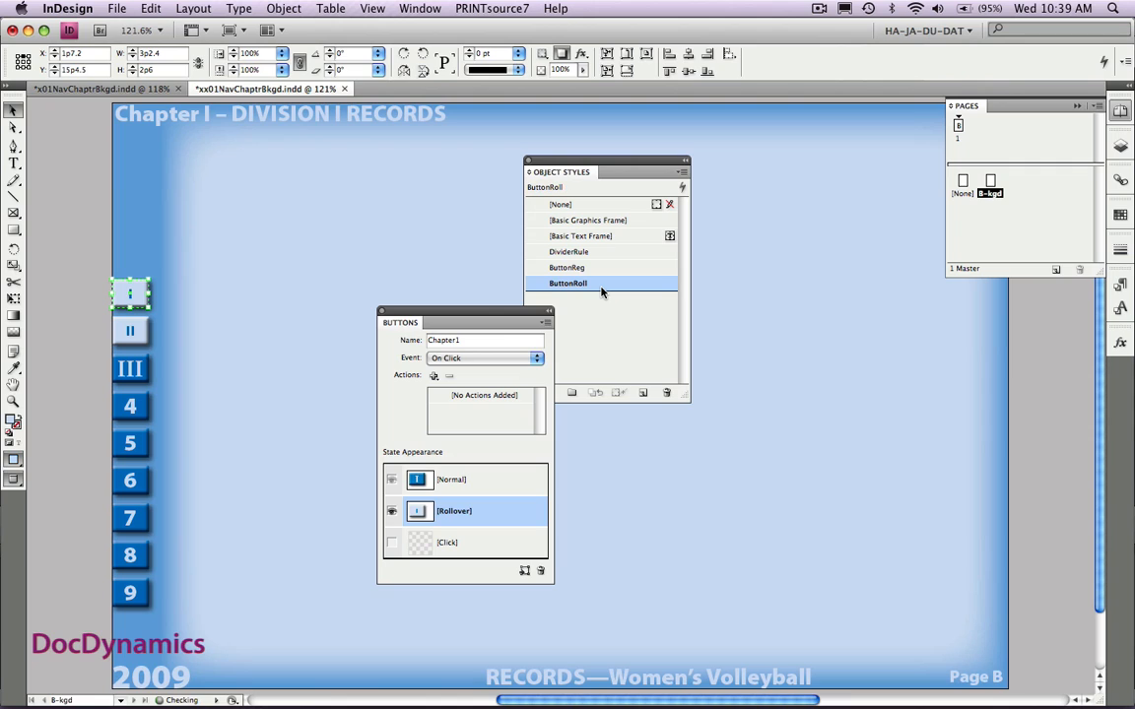
left_click(13, 127)
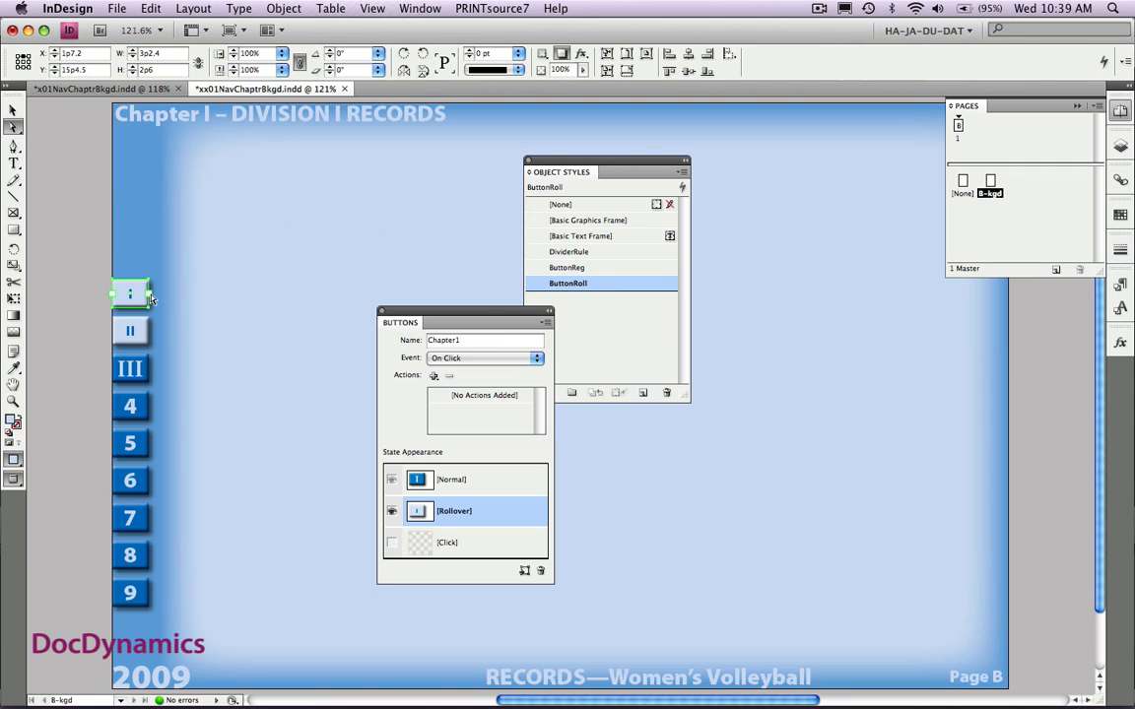
left_click_drag(149, 294, 284, 306)
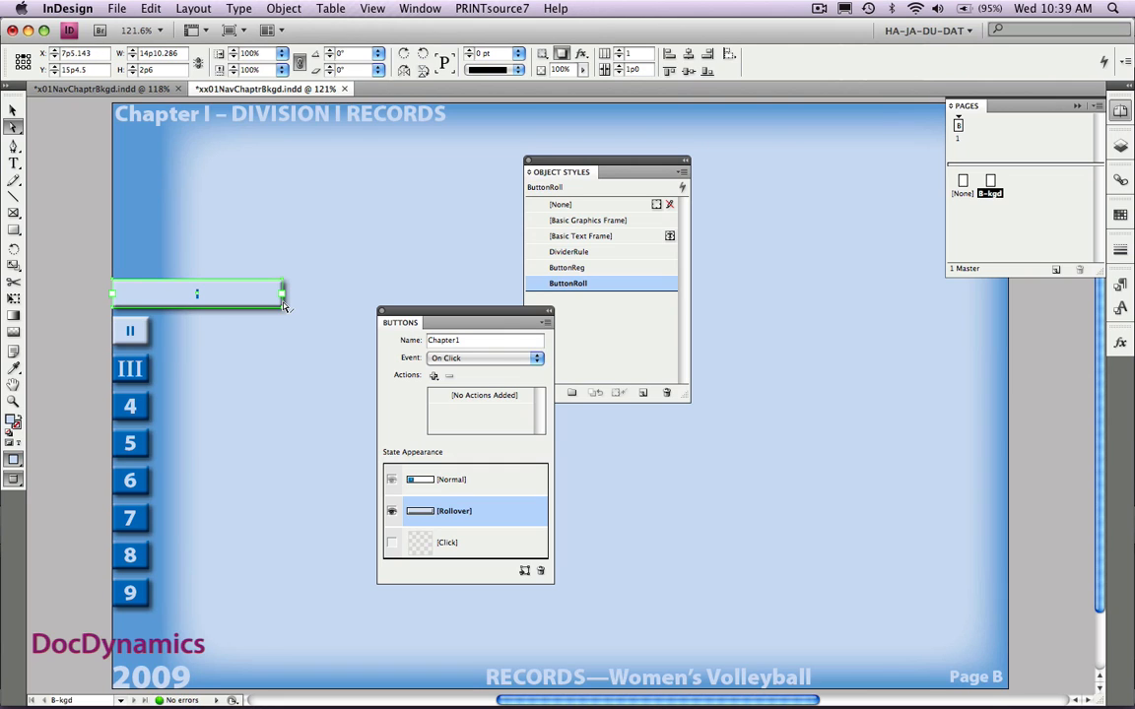
- Replace the rollover label with "Chapter 1" and compare the button's Normal and Rollover states
double_click(209, 292)
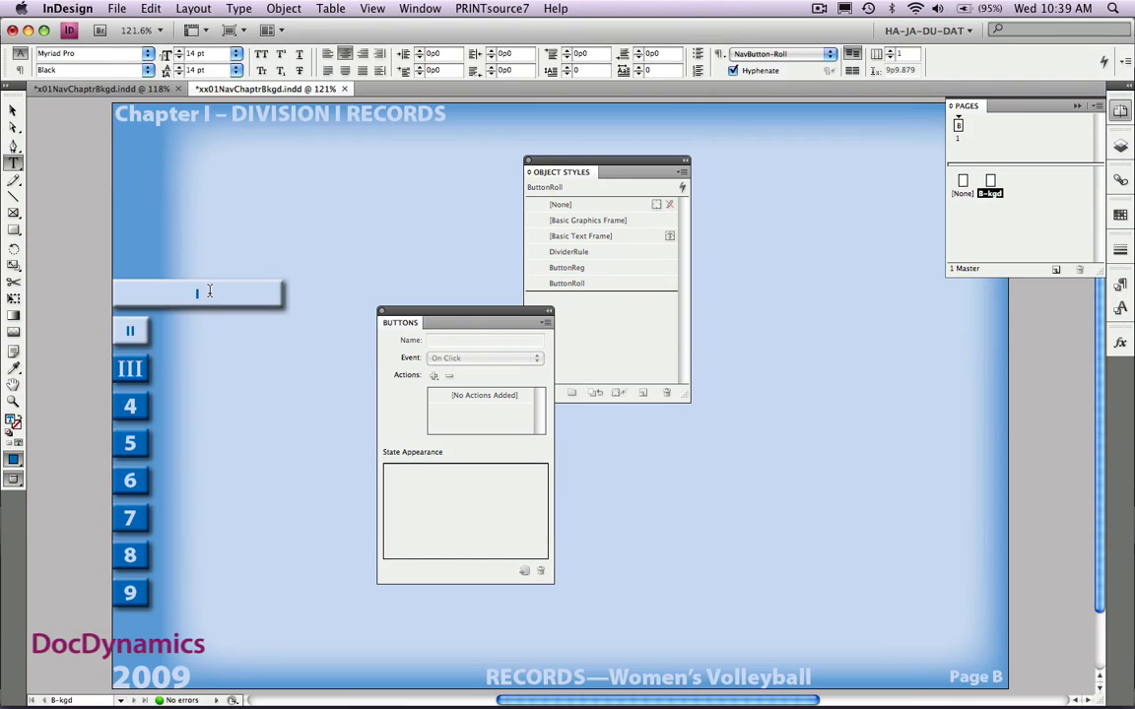
key("super+a")
type("Chapter 1")
left_click(14, 112)
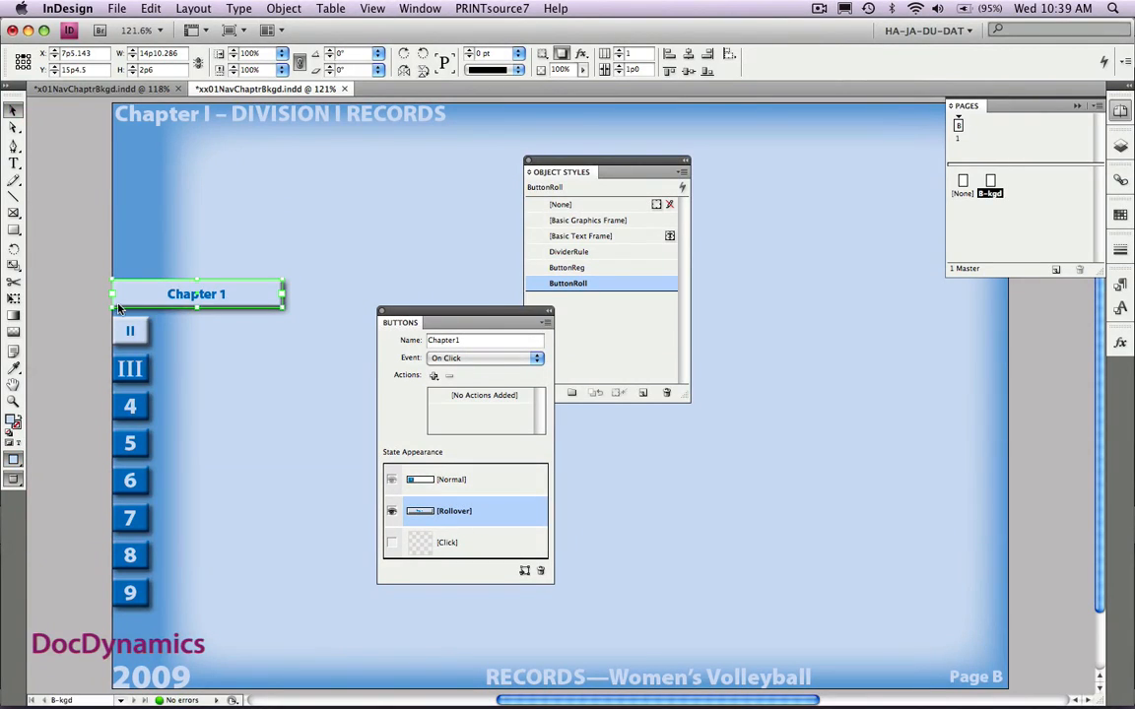
left_click(494, 480)
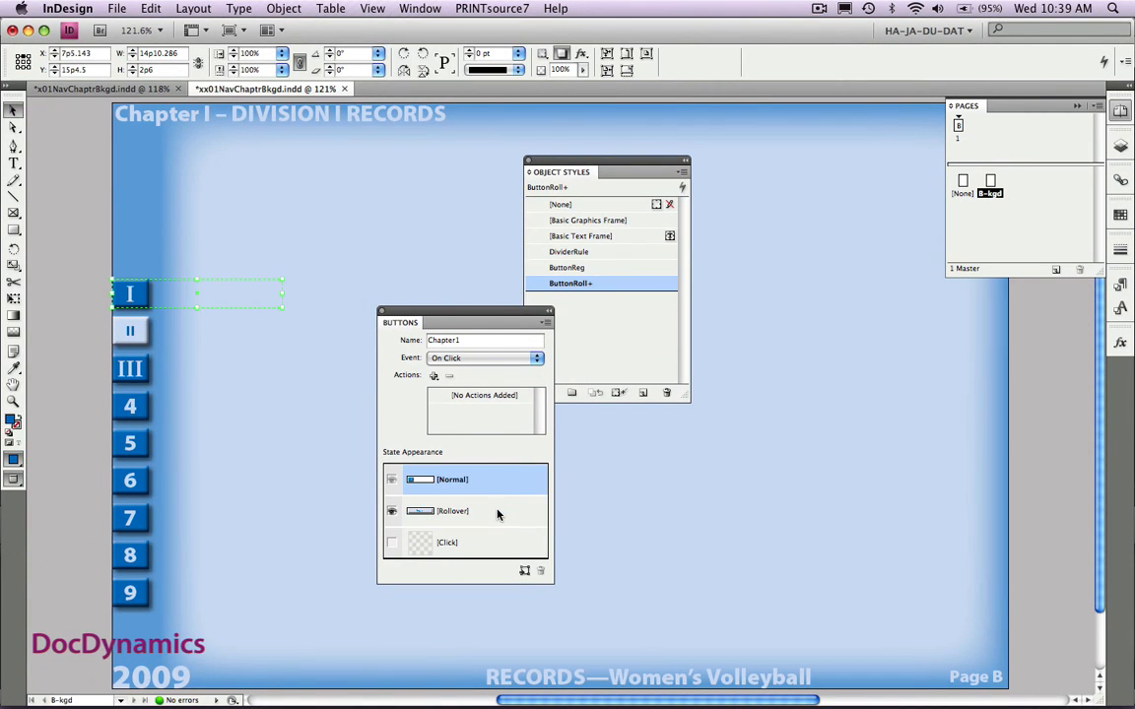
left_click(498, 512)
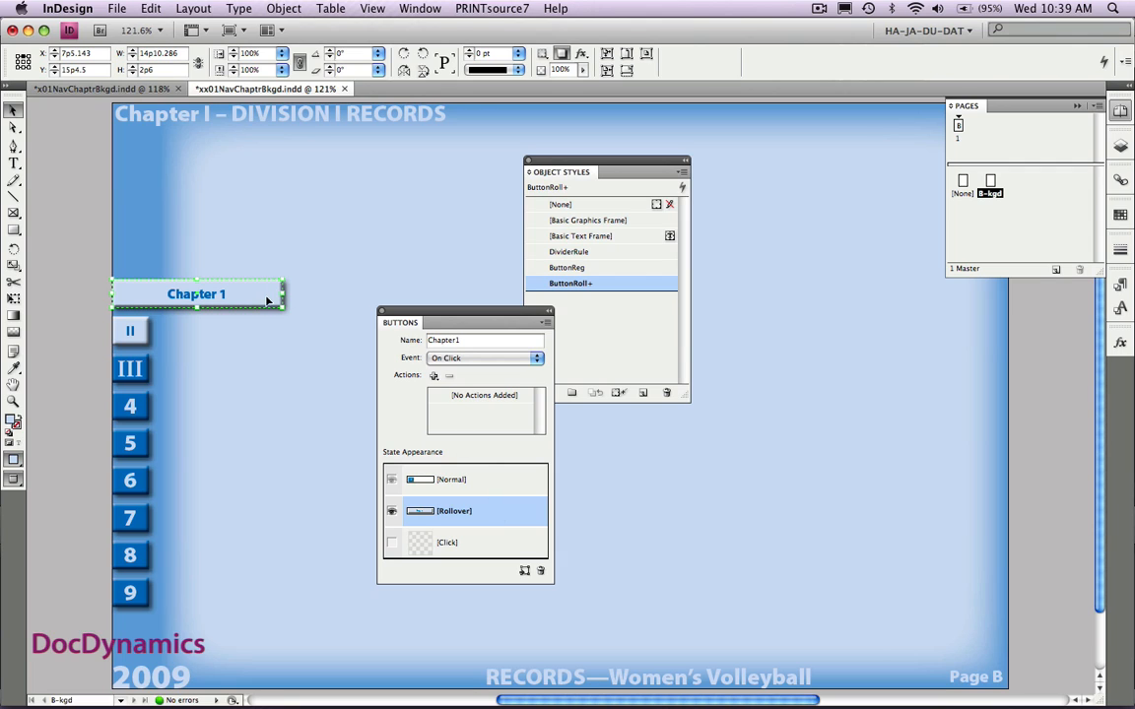
- Add a Go To Anchor action to the Chapter1 button for the On Click event
left_click(445, 359)
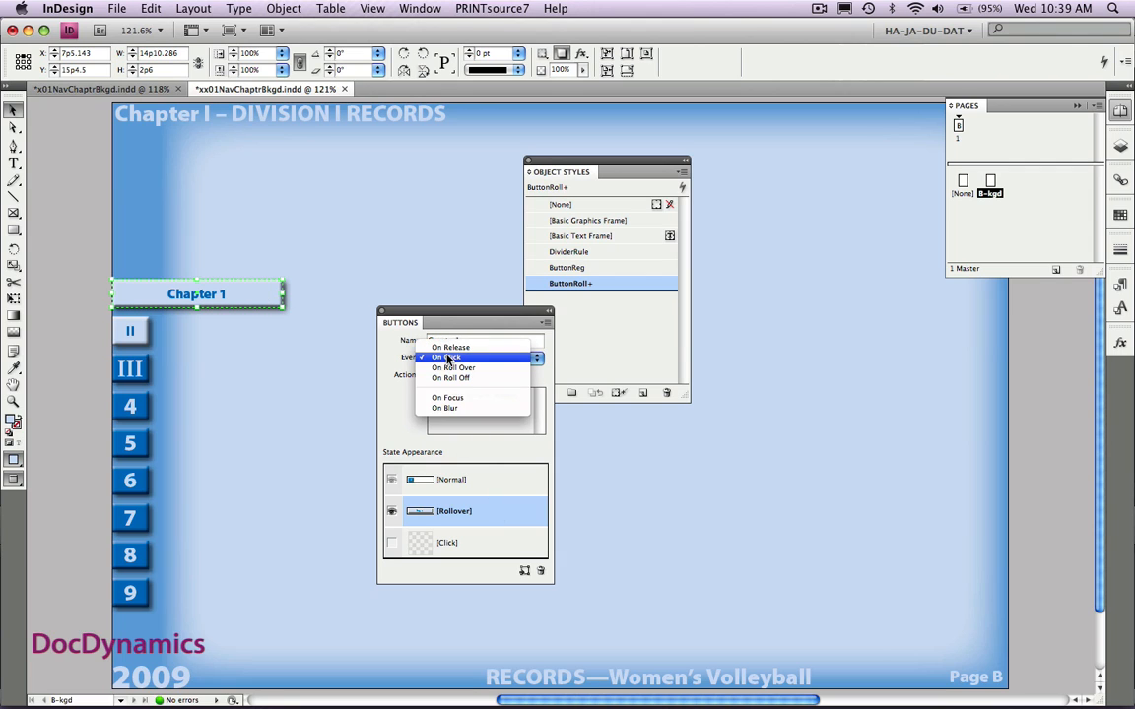
left_click(446, 359)
left_click(434, 377)
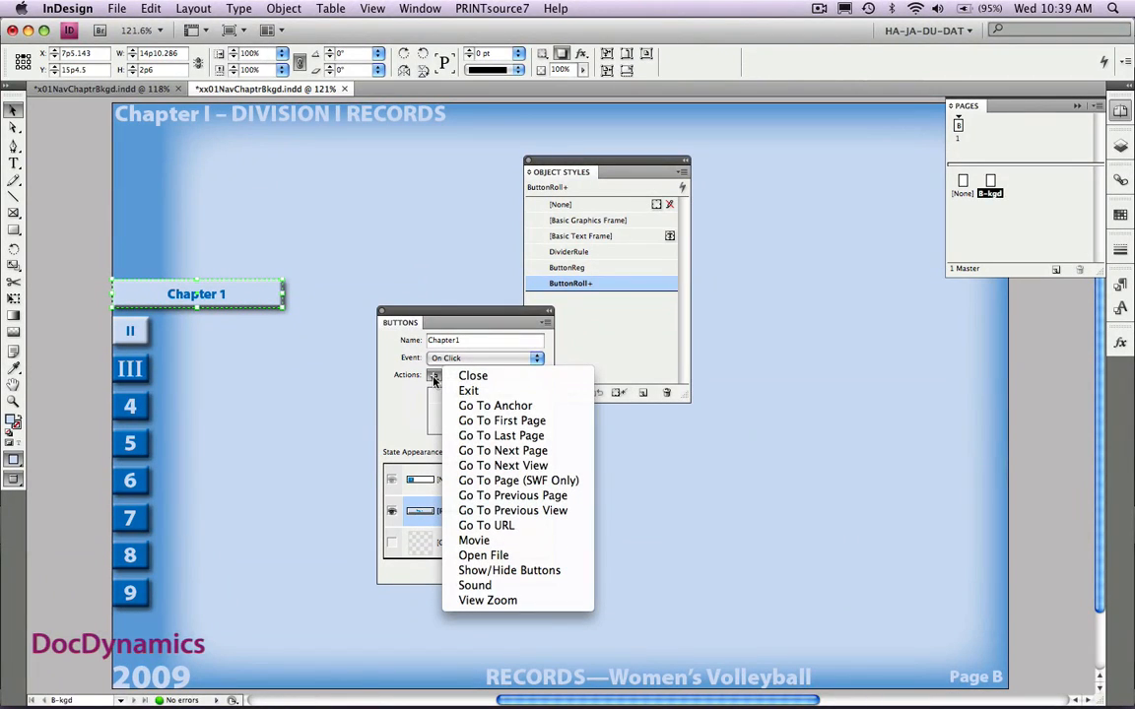
left_click(483, 406)
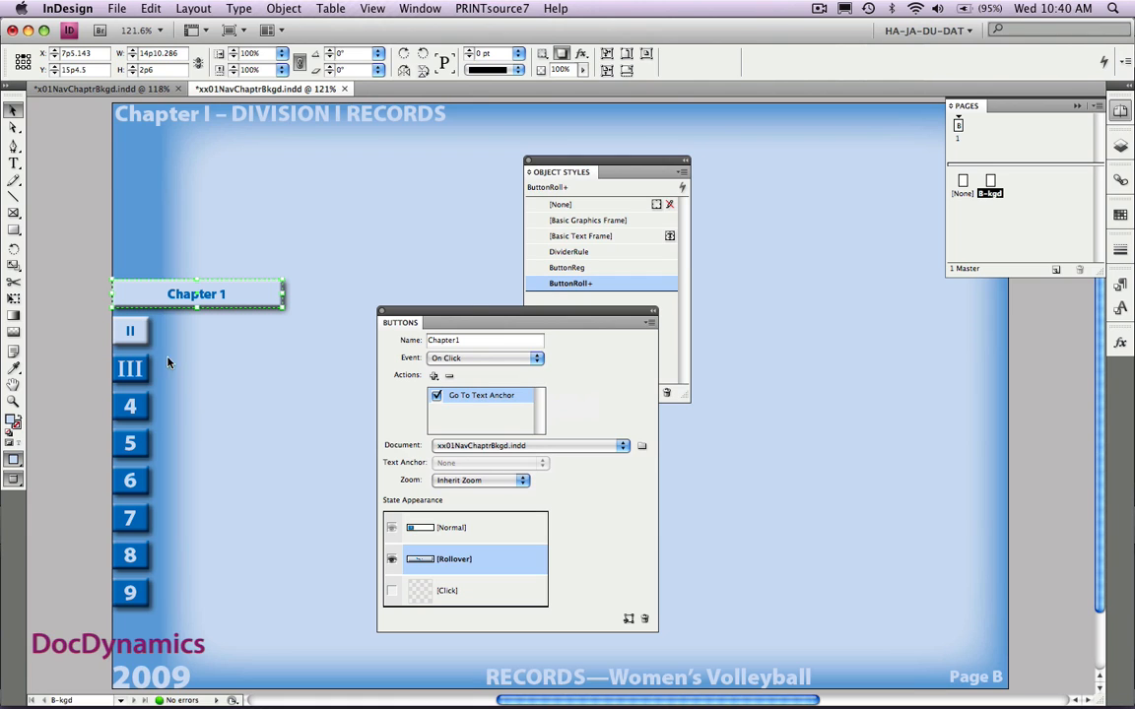
- Delete the II navigation box below the Chapter1 button
left_click(135, 333)
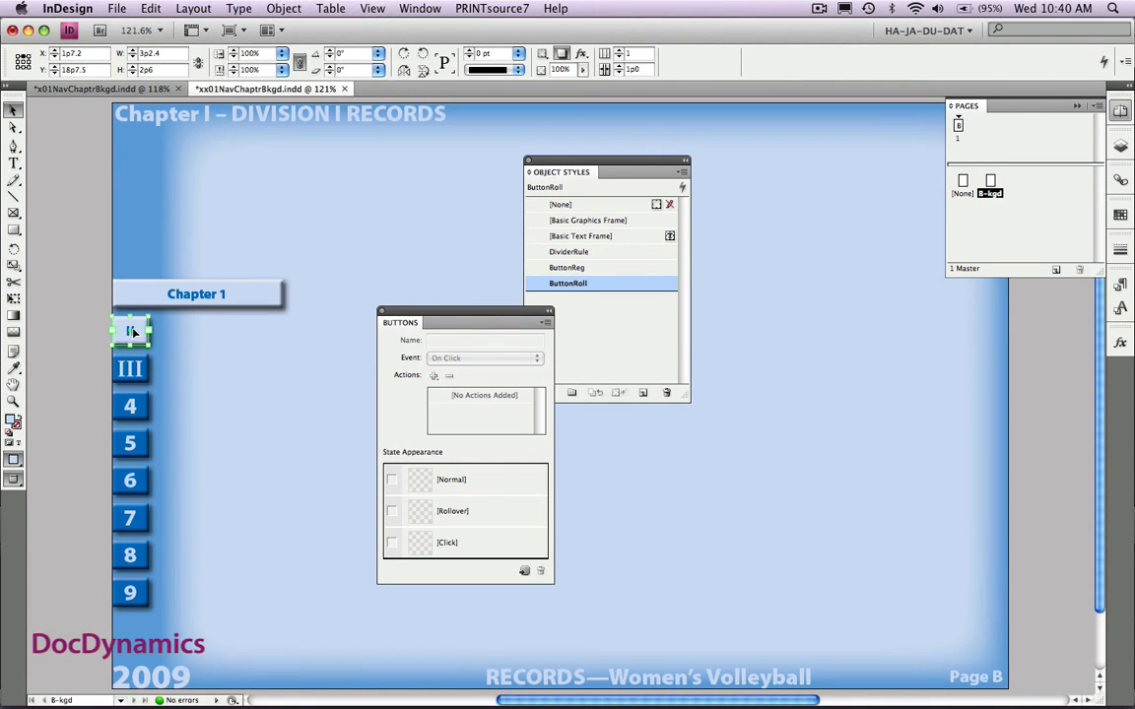
key("Delete")
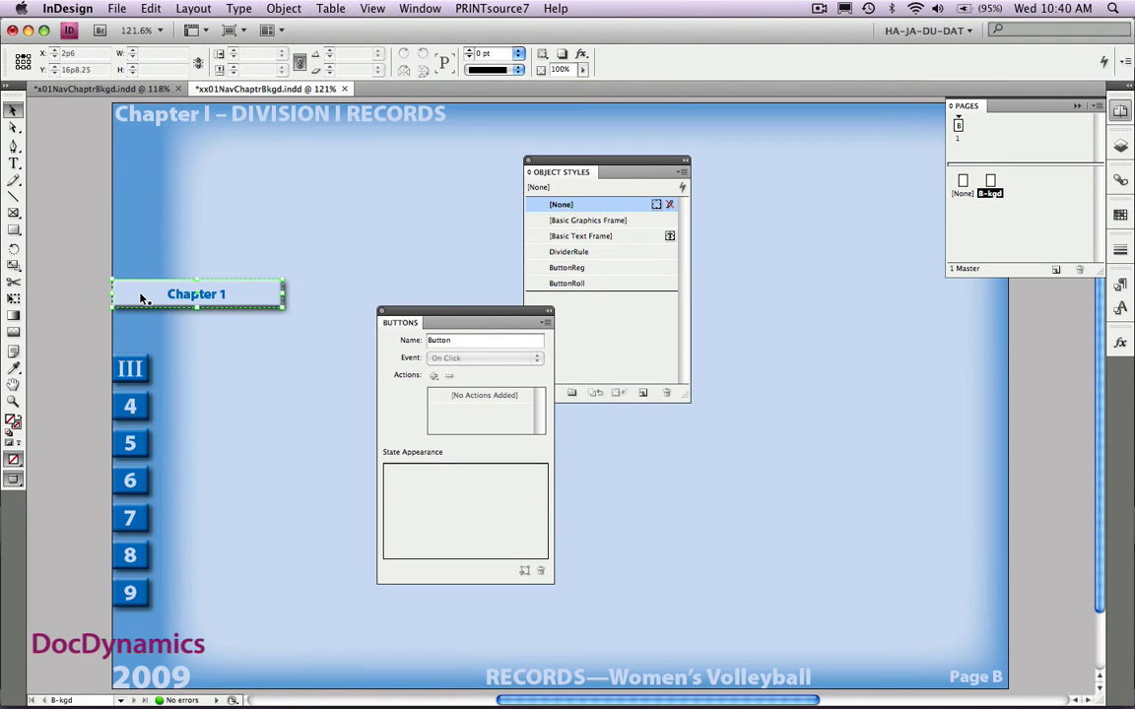
- Duplicate the Chapter1 button directly below the original and change the copy's rollover label to "Chapter 2"
left_click(141, 298)
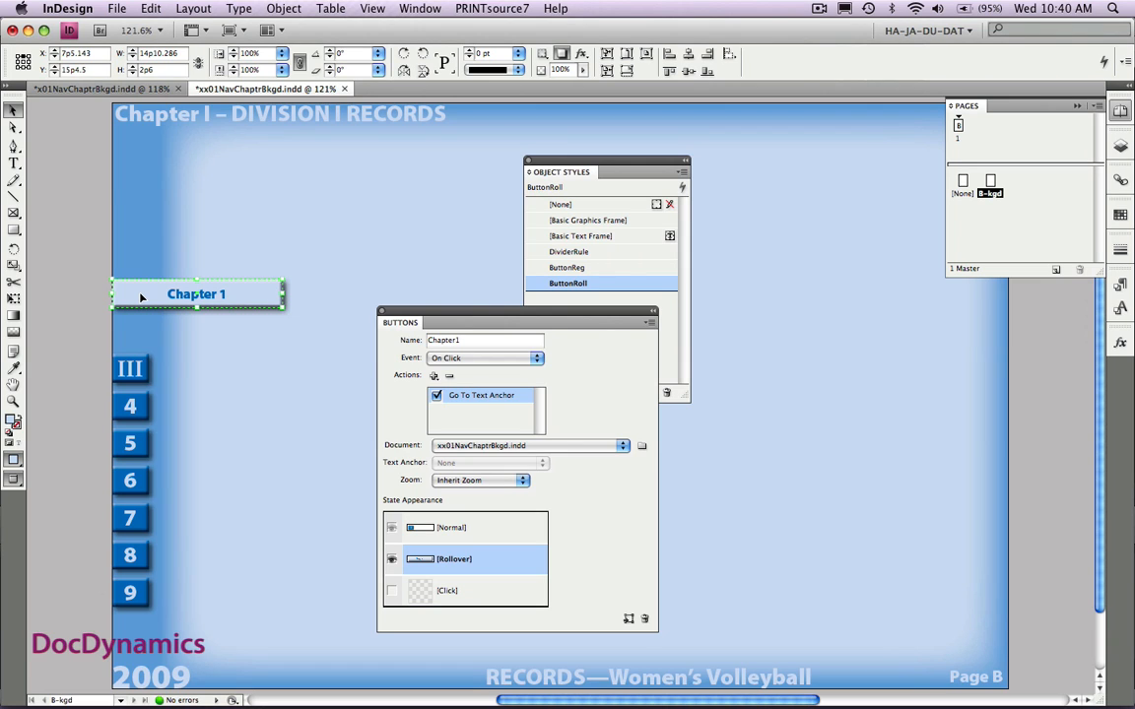
left_click_drag(141, 299, 144, 335)
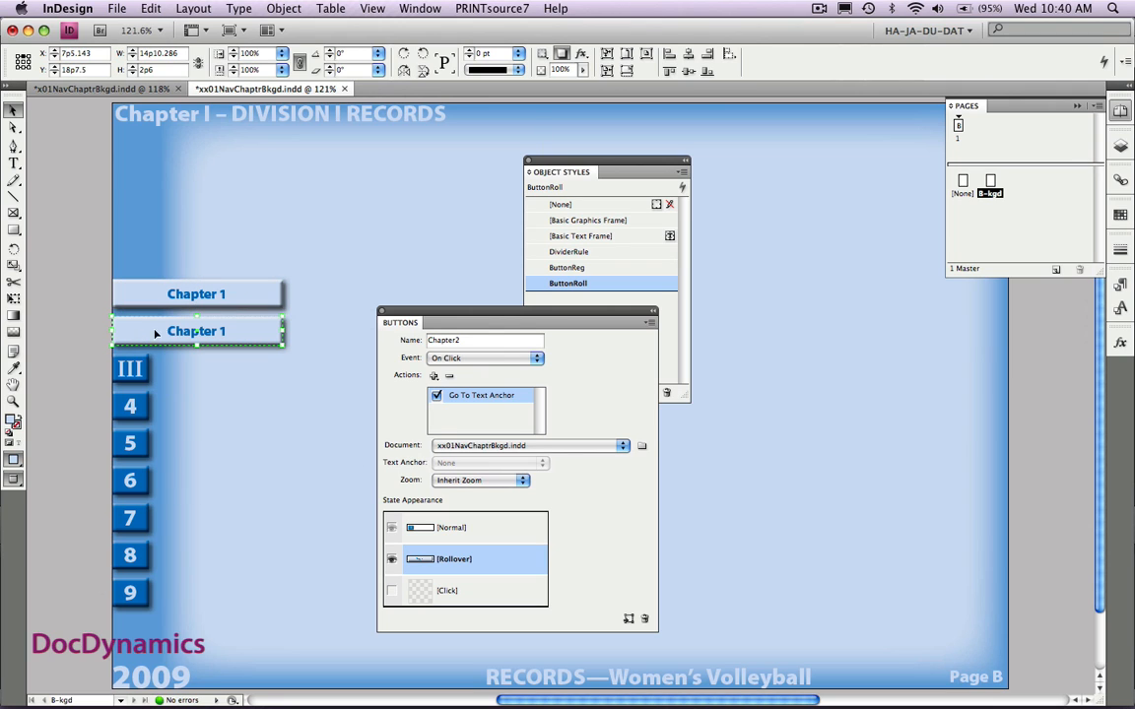
key("t")
double_click(224, 332)
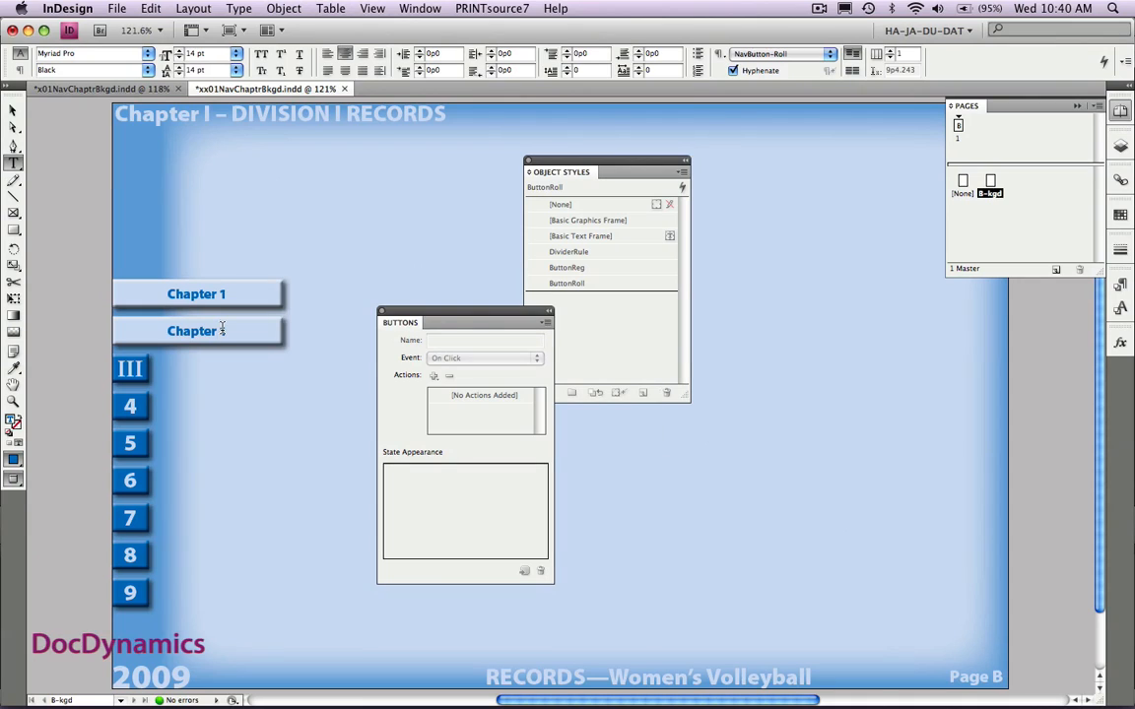
type("2")
left_click(13, 110)
- Change the label in the duplicated button's Normal state to "II"
left_click(454, 527)
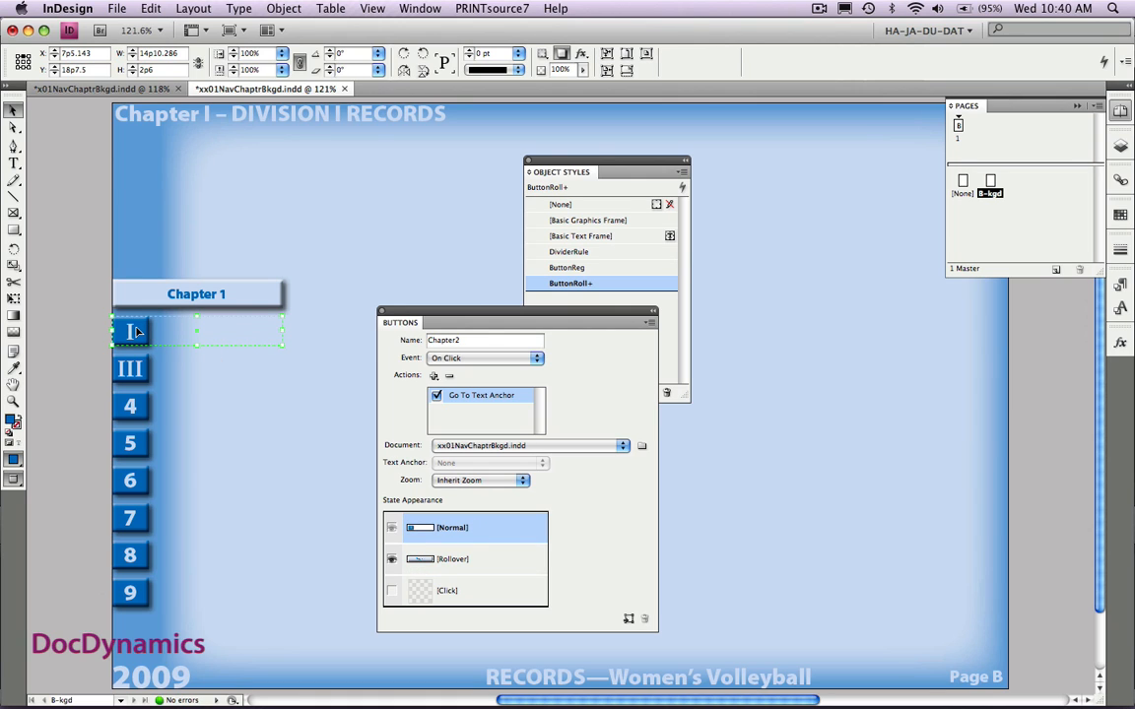
double_click(136, 331)
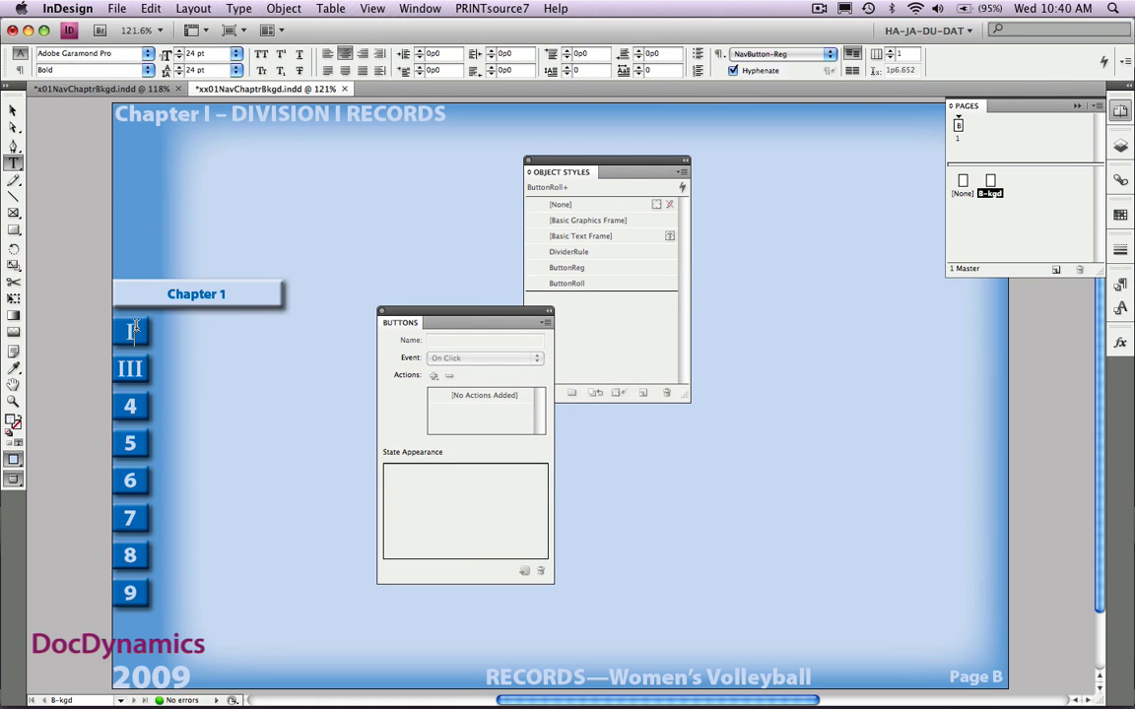
type("I")
left_click(12, 111)
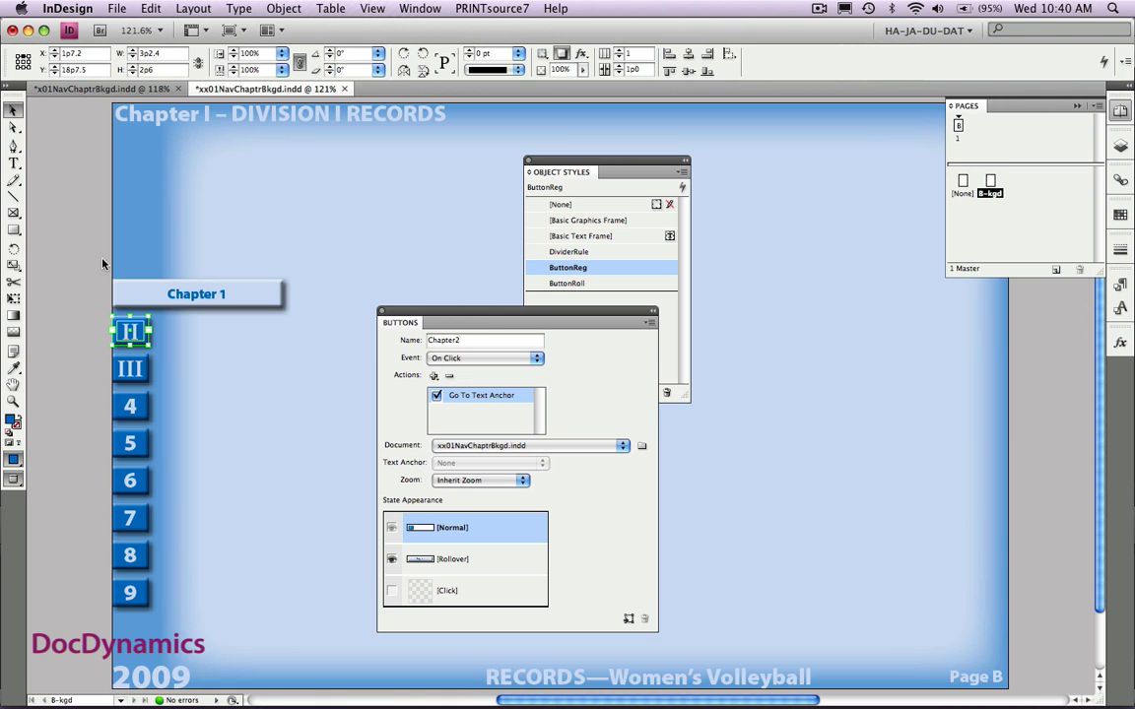
left_click(60, 268)
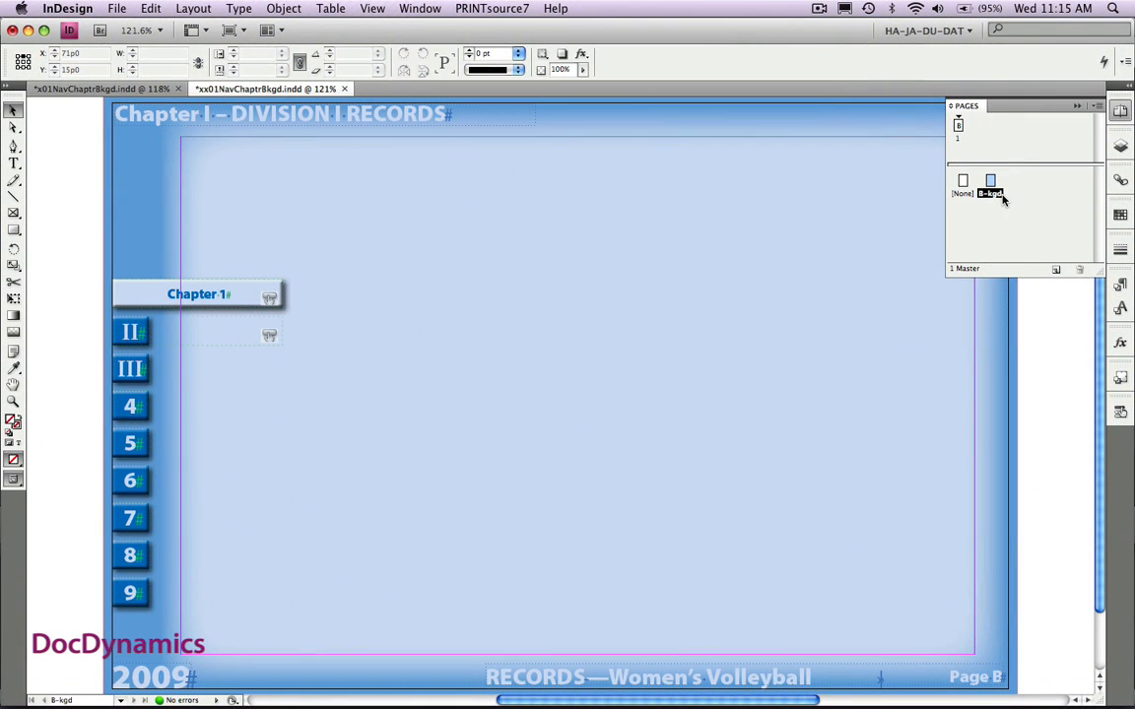
- Create a one-page master with prefix 1 and name CH, based on the B-kgd master
left_click(1098, 106)
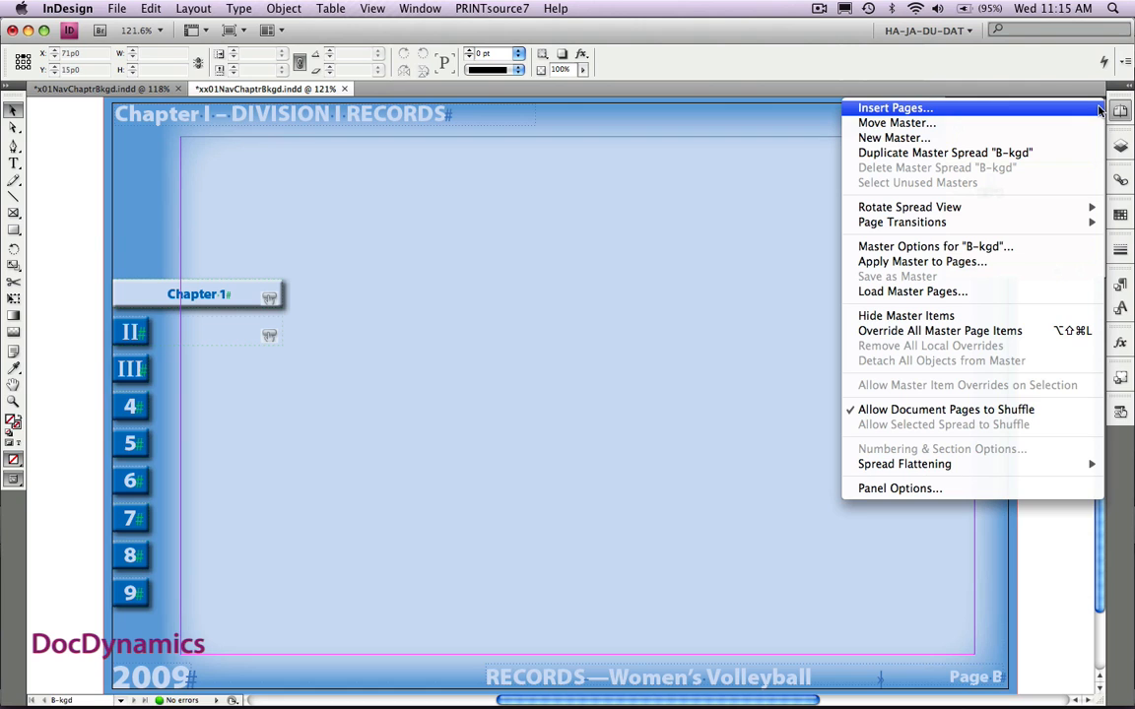
left_click(1052, 141)
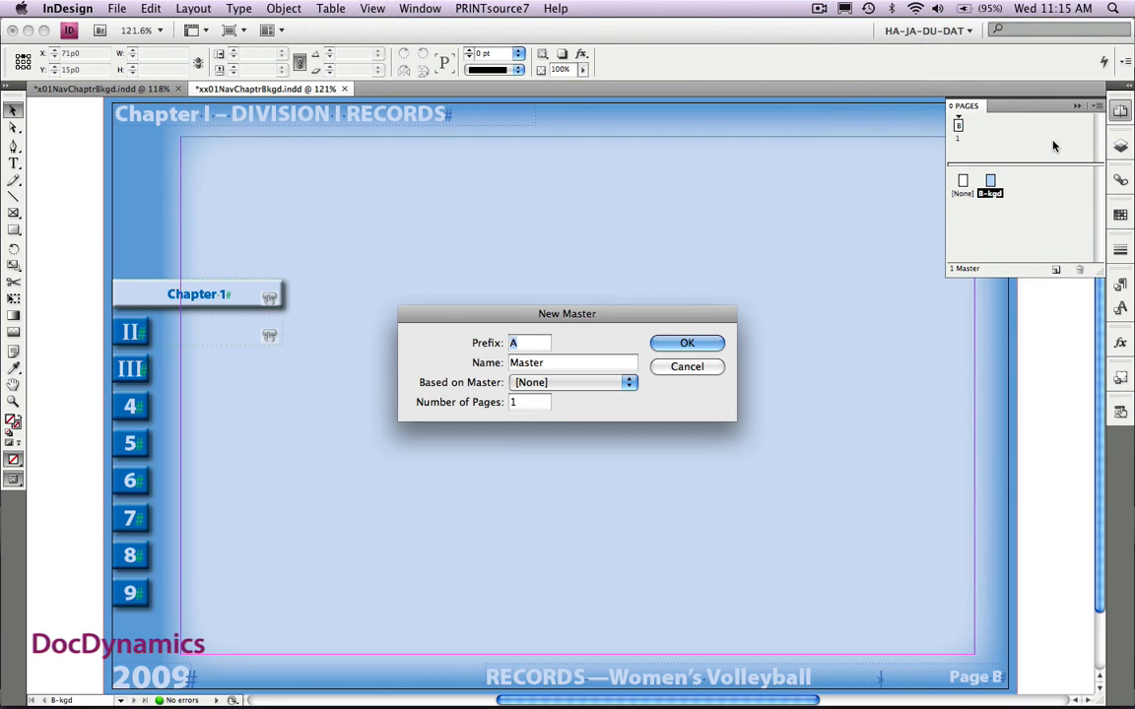
type("1")
double_click(527, 362)
type("CH")
left_click(589, 383)
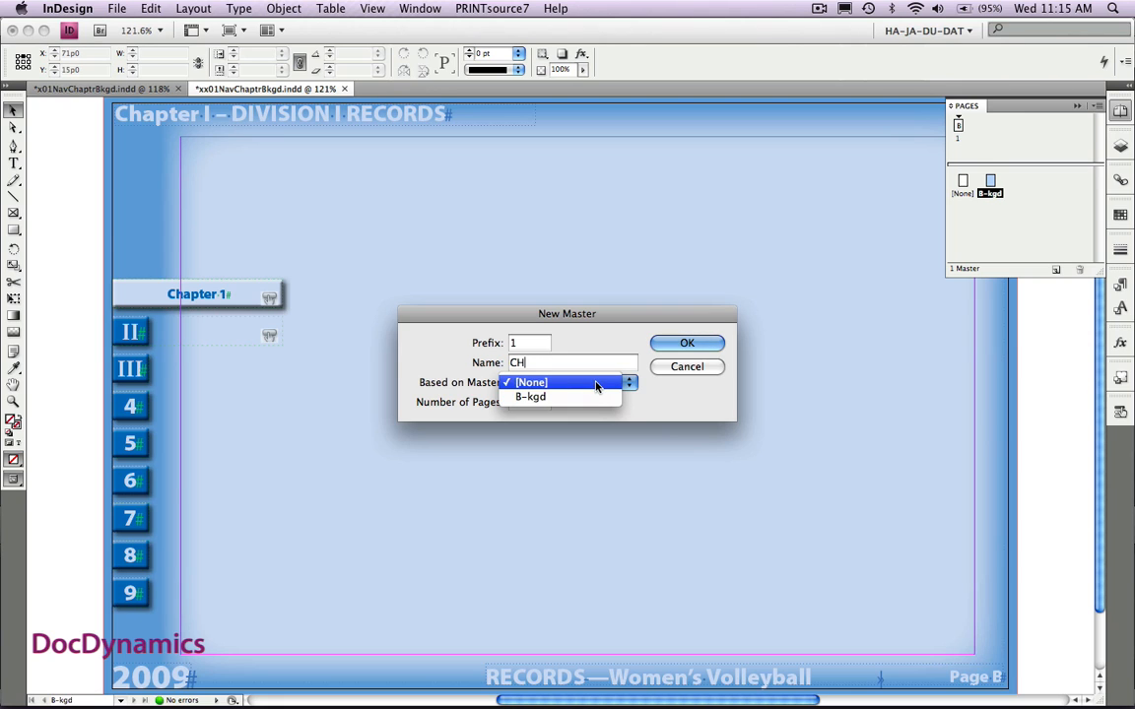
left_click(589, 397)
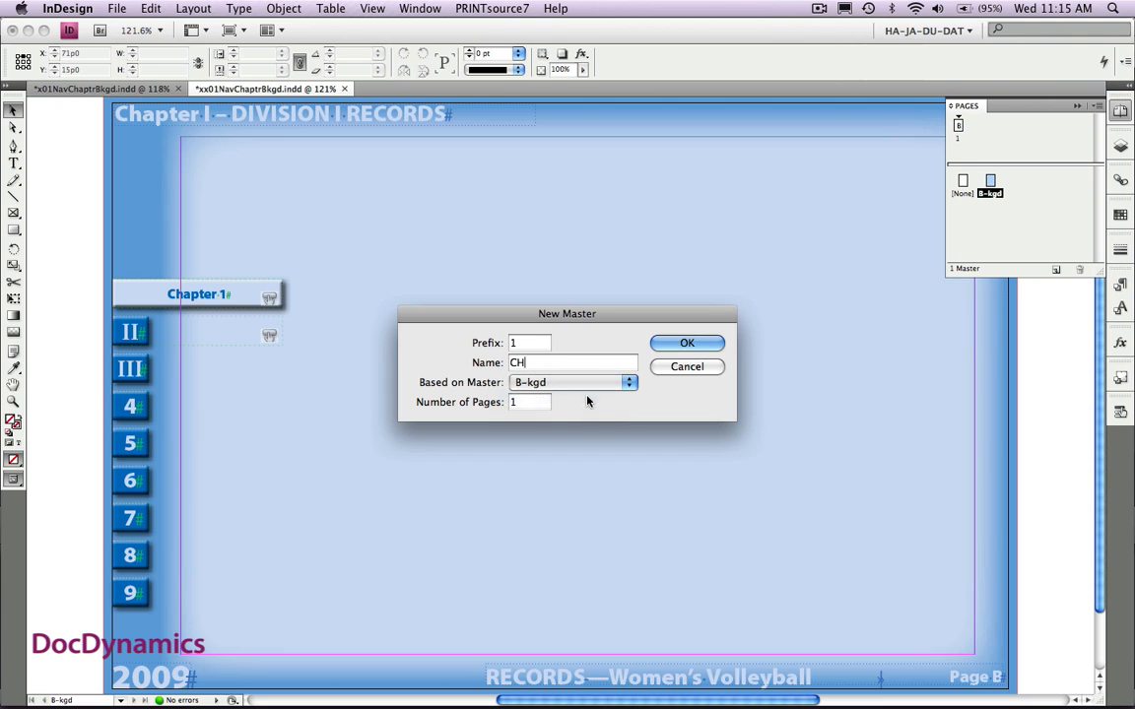
left_click(670, 345)
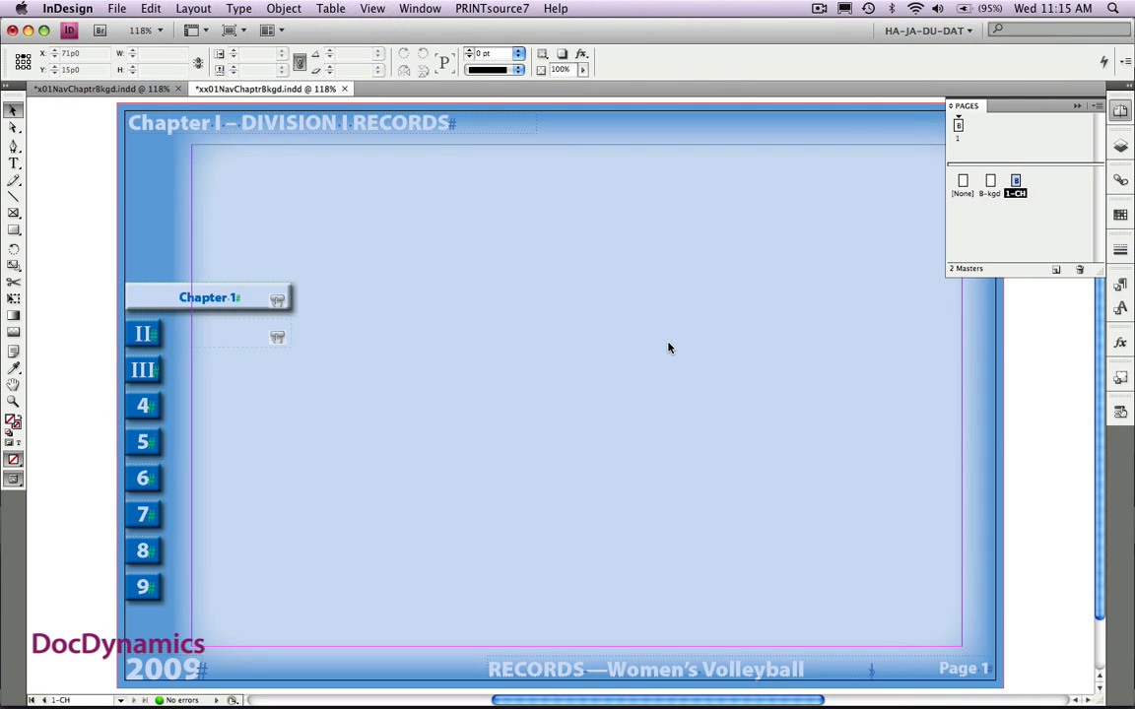
- Apply the 1-CH master to page 1 and add a second page based on the same master
left_click(1017, 182)
left_click_drag(1017, 182, 966, 127)
left_click_drag(1014, 175, 981, 126)
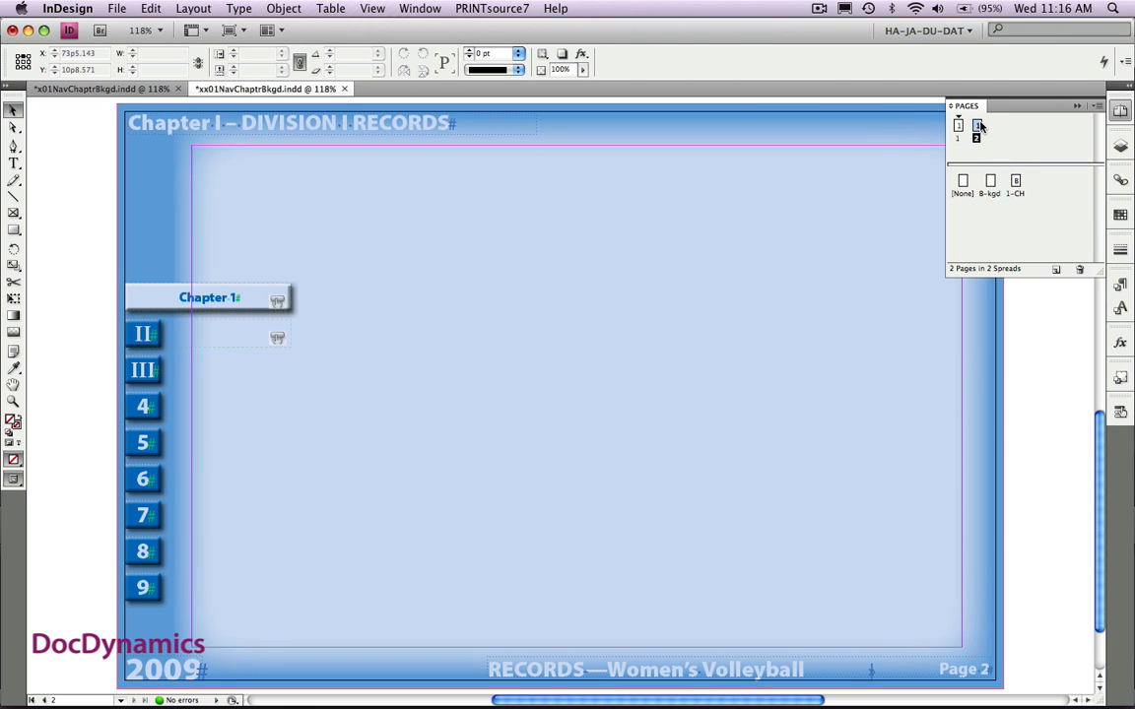
- Cut the "Chapter I – DIVISION I RECORDS" header from the B-kgd master and paste it in place on the 1-CH master
double_click(991, 185)
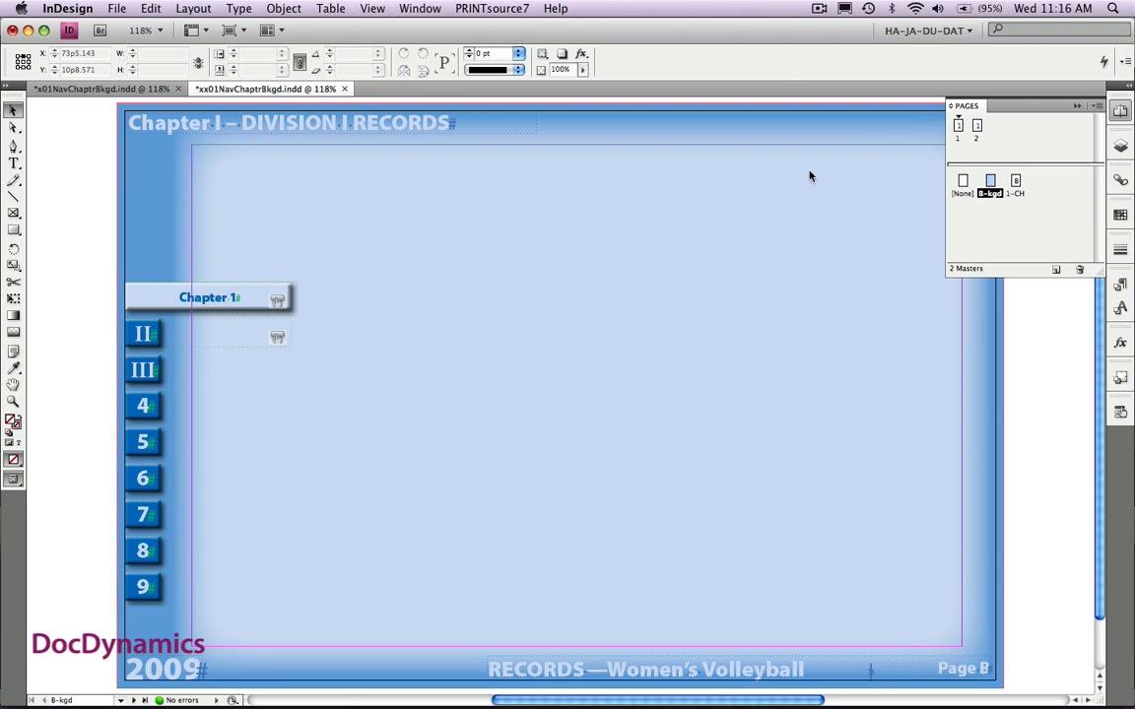
left_click(403, 125)
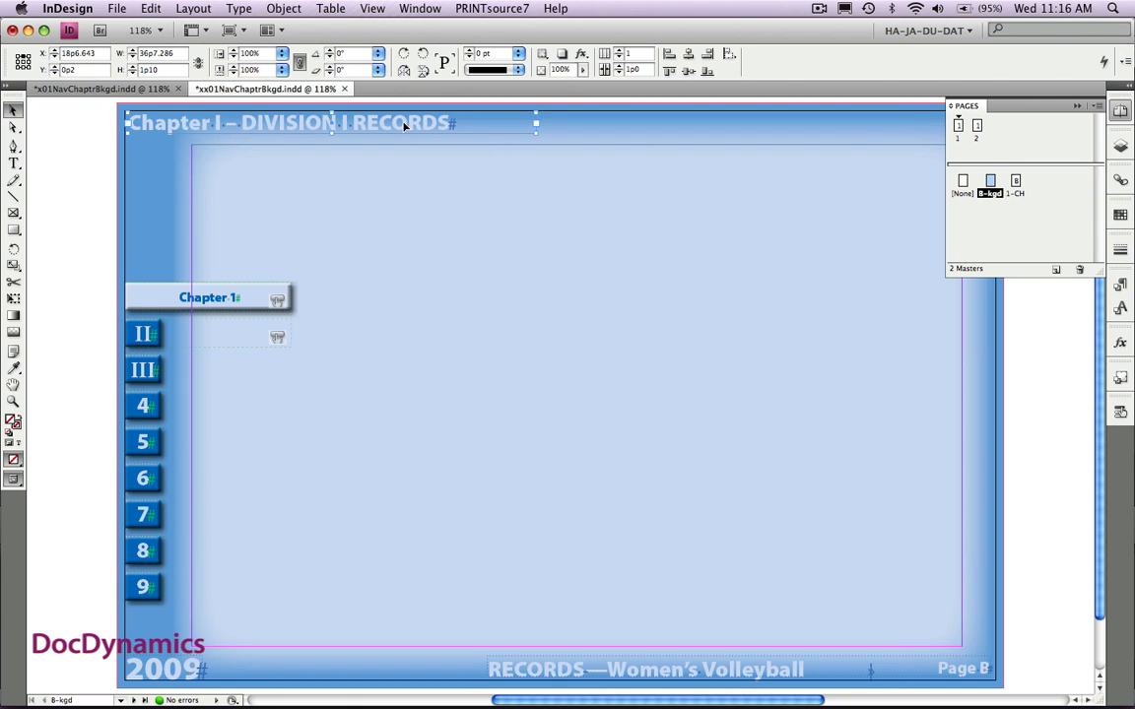
key("Delete")
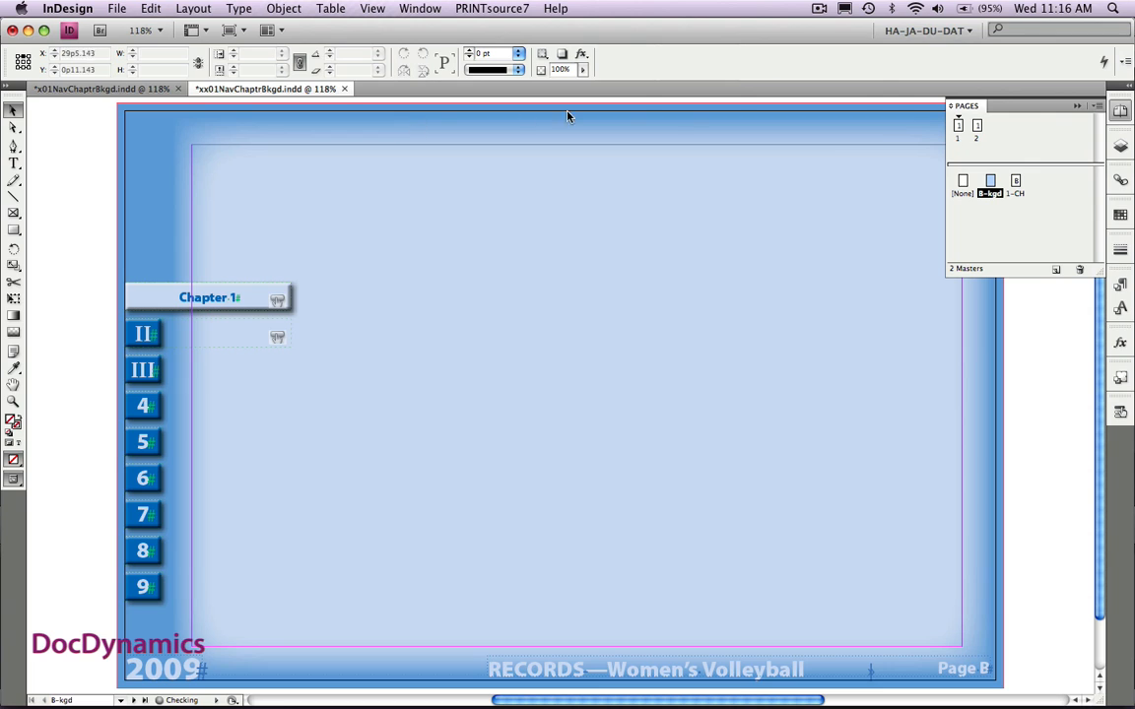
double_click(1016, 182)
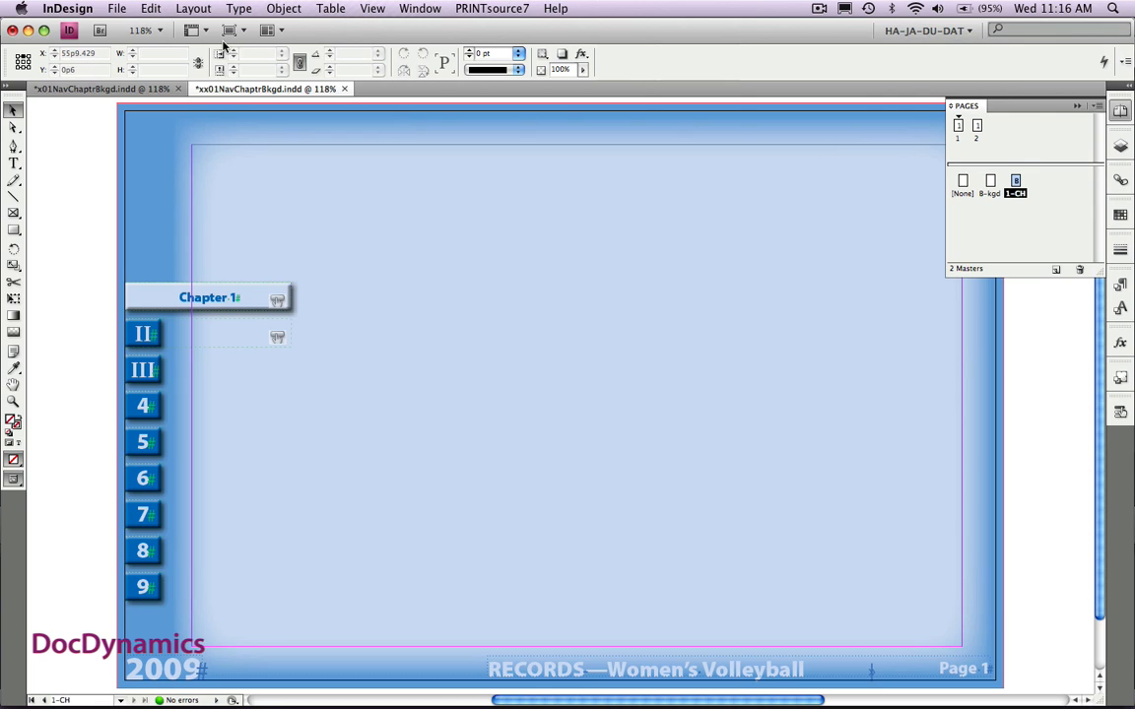
left_click(153, 9)
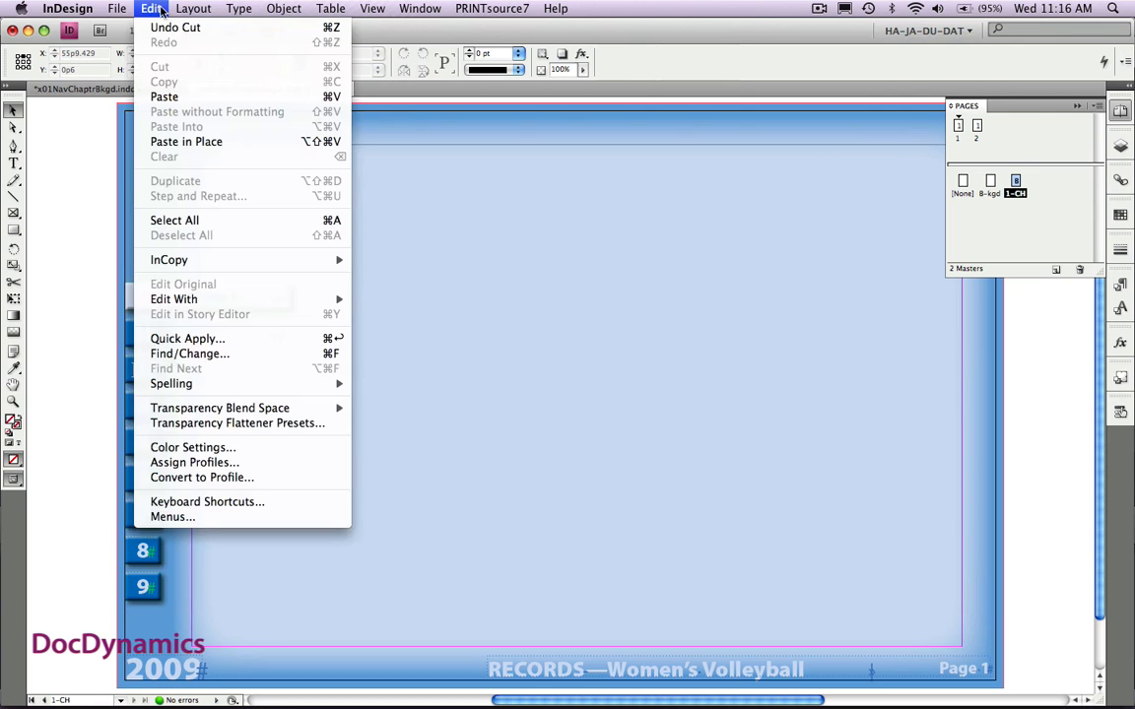
left_click(179, 143)
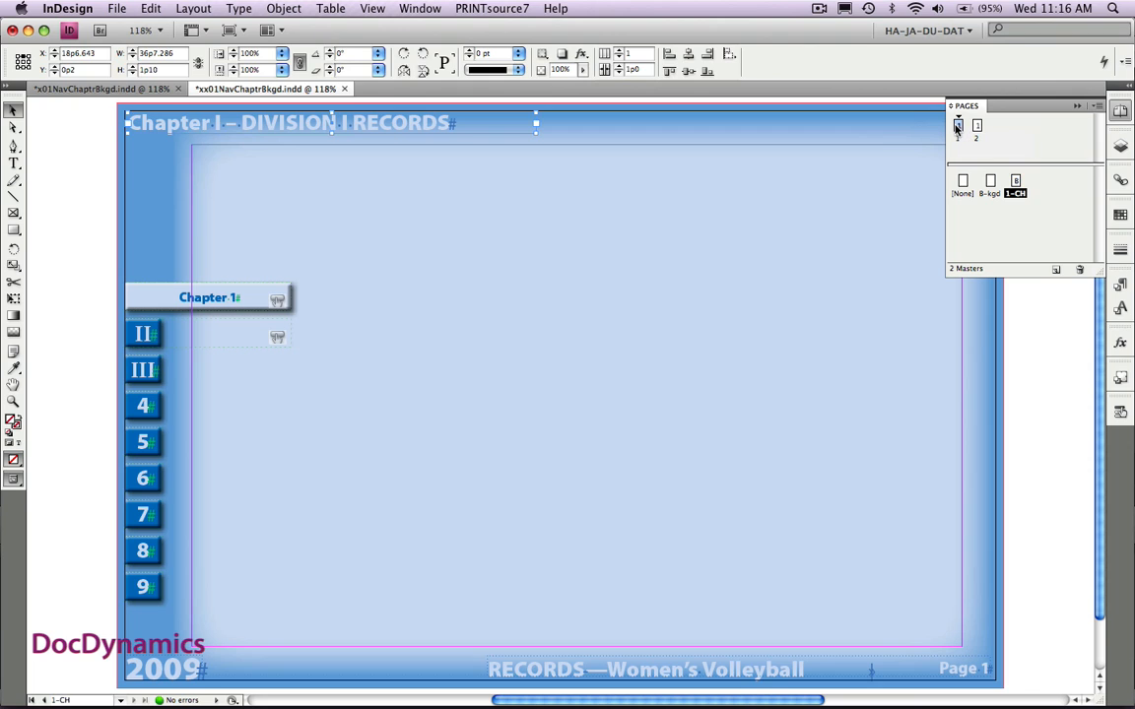
- Check the chapter header on pages 1 and 2, and override its master text frame on page 1
left_click(957, 126)
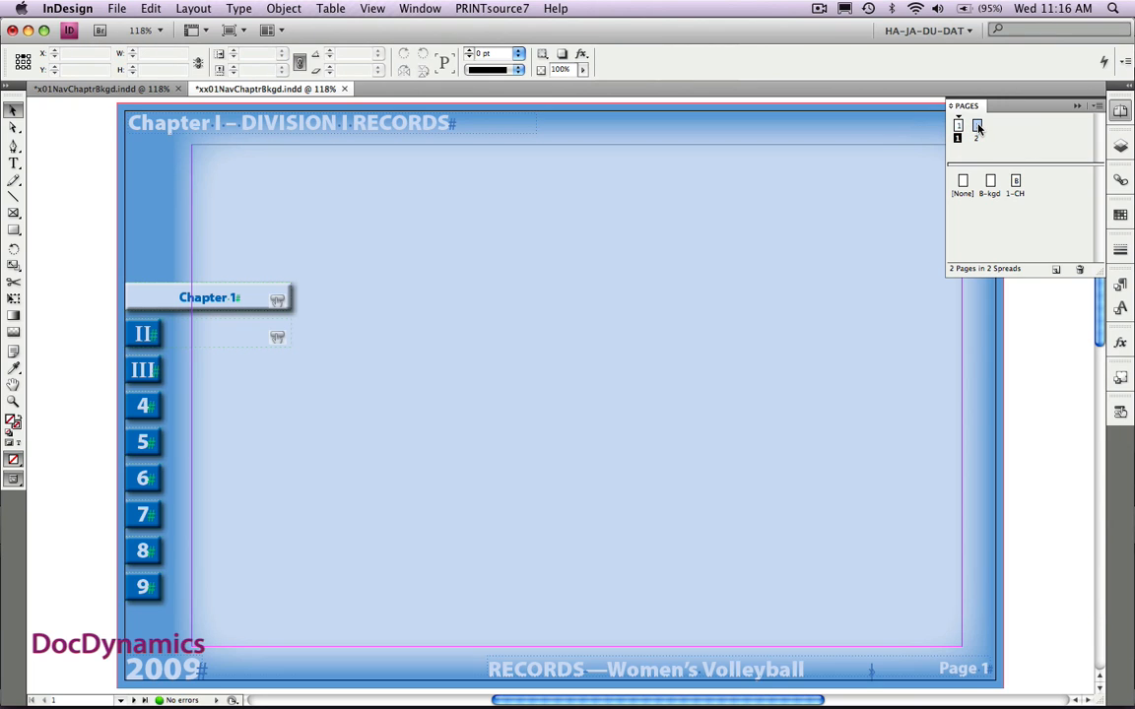
double_click(977, 127)
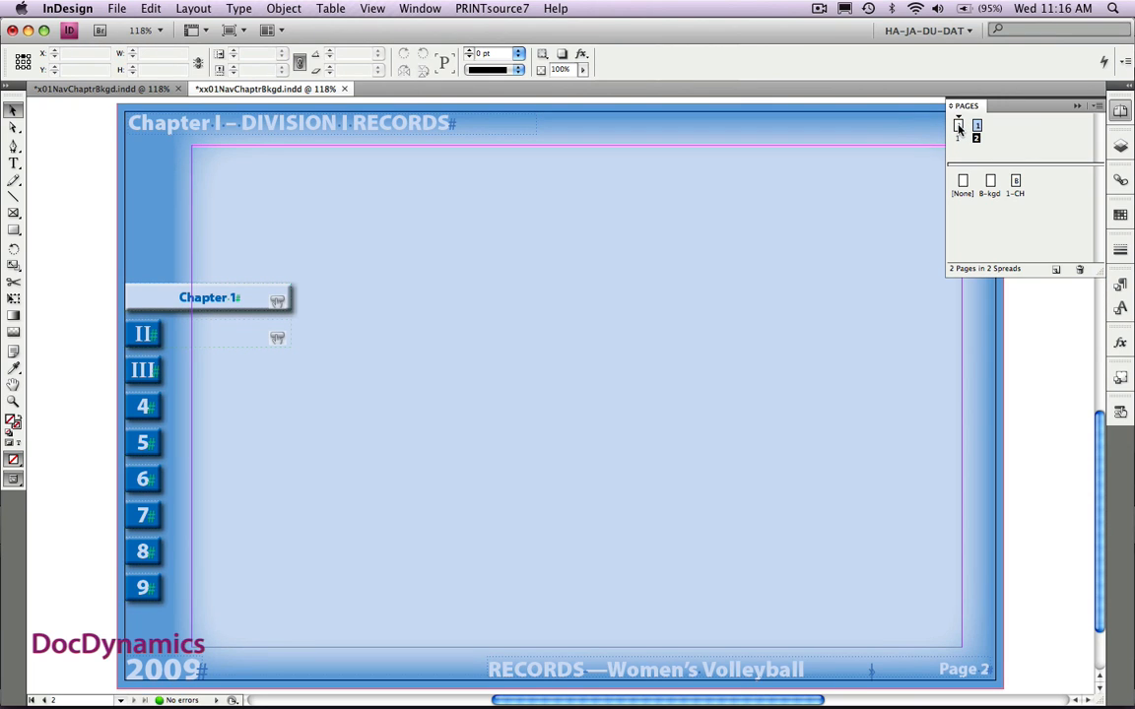
double_click(957, 126)
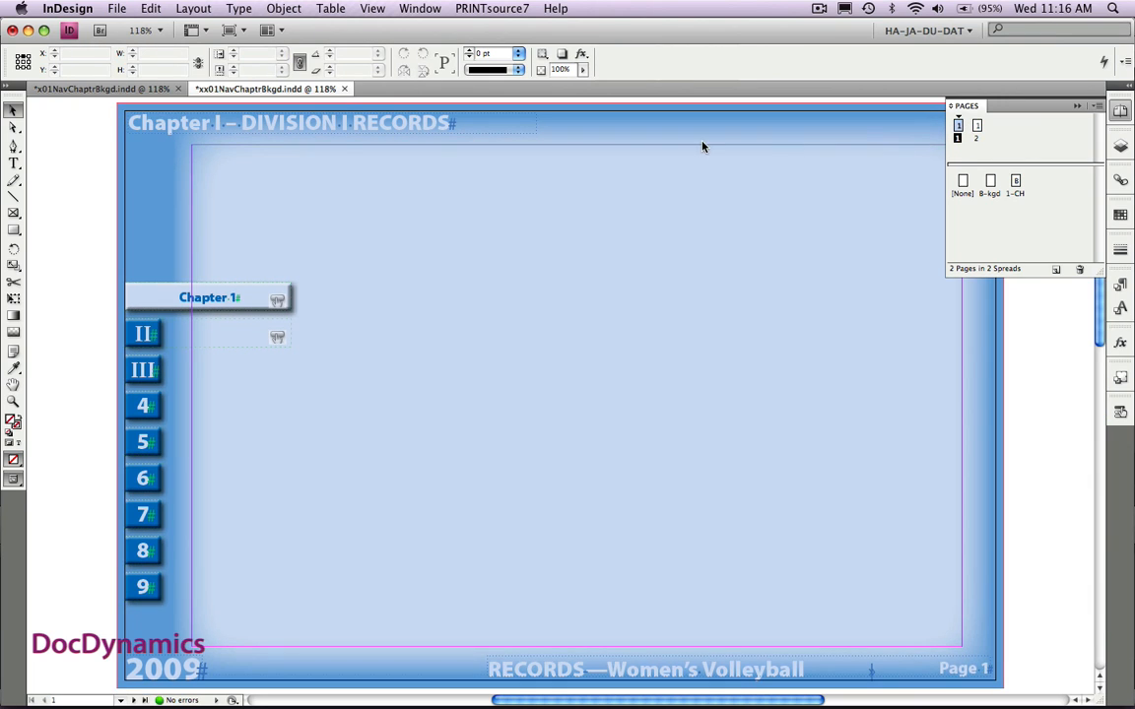
left_click(296, 124)
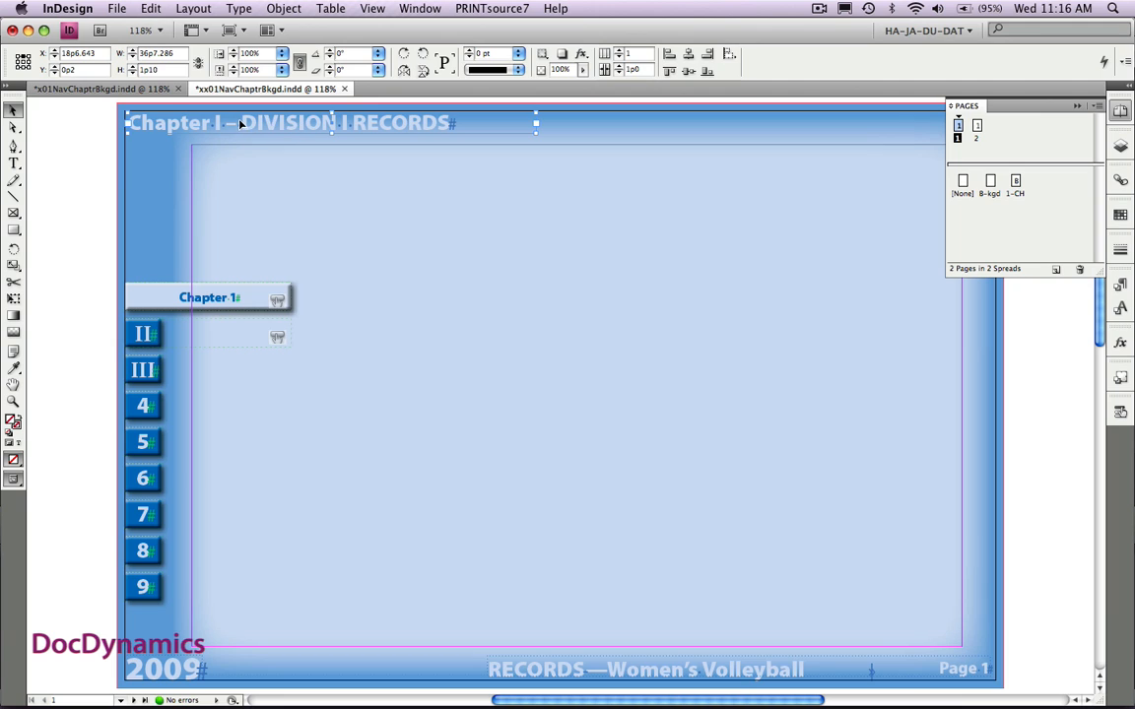
- Create a Text Anchor hyperlink destination named "Chapter I" from the words "Chapter I" in page 1's header
double_click(230, 123)
left_click_drag(219, 122, 130, 123)
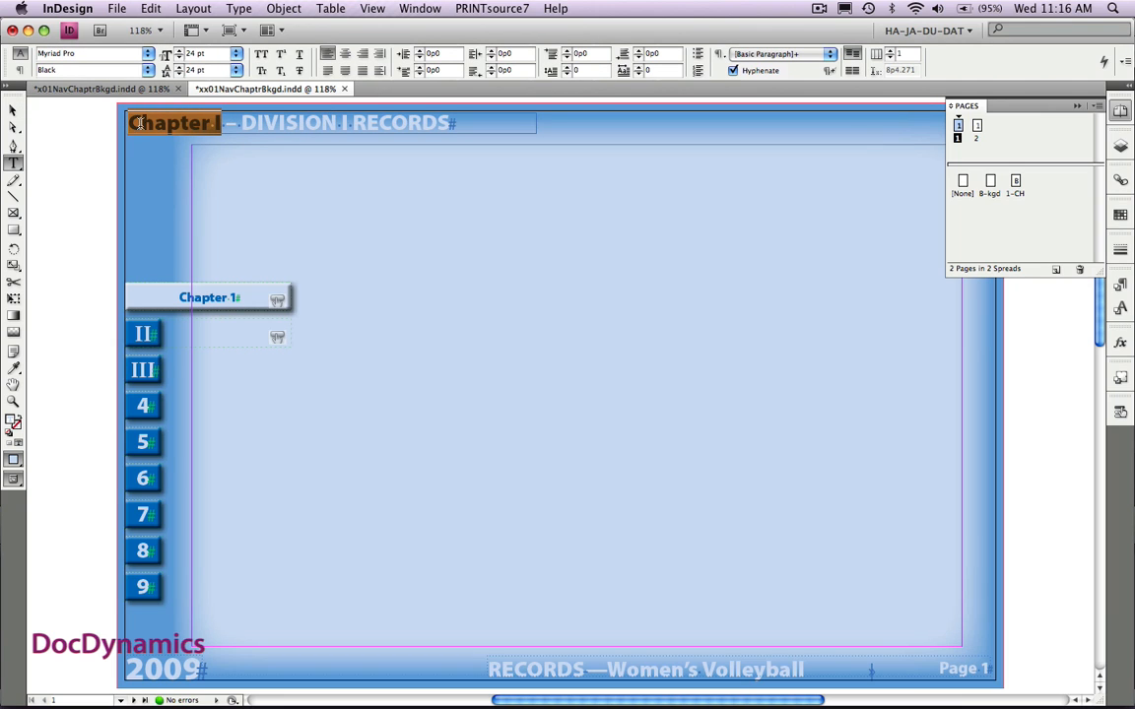
left_click(413, 9)
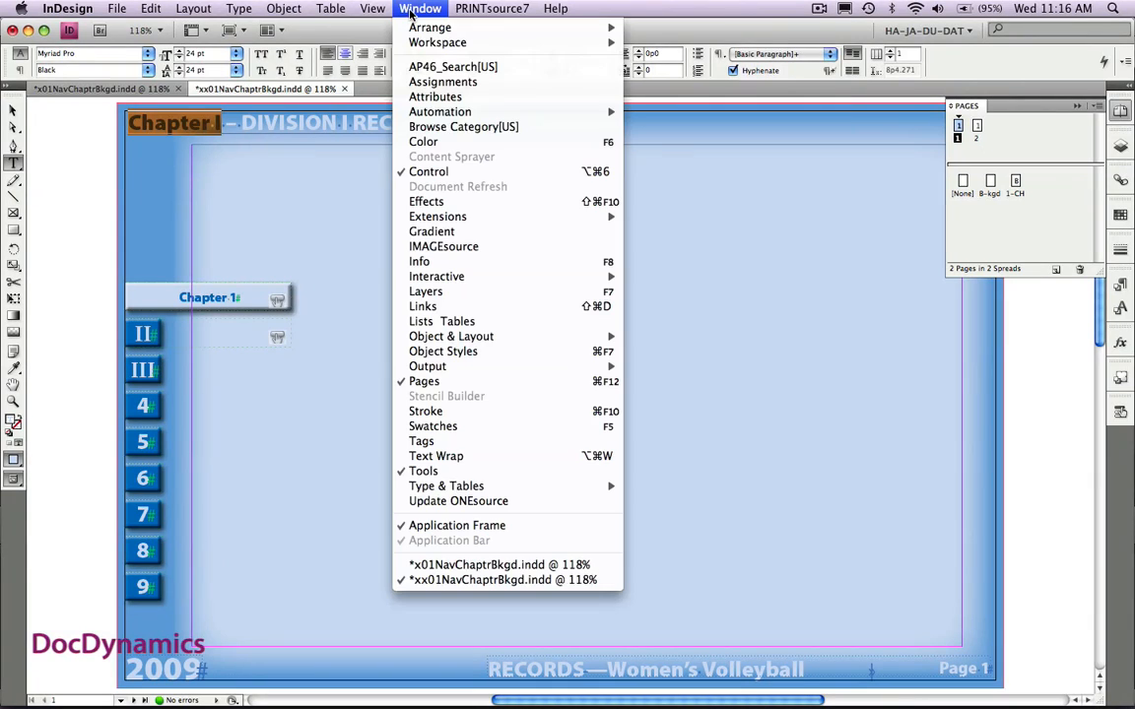
mouse_move(601, 277)
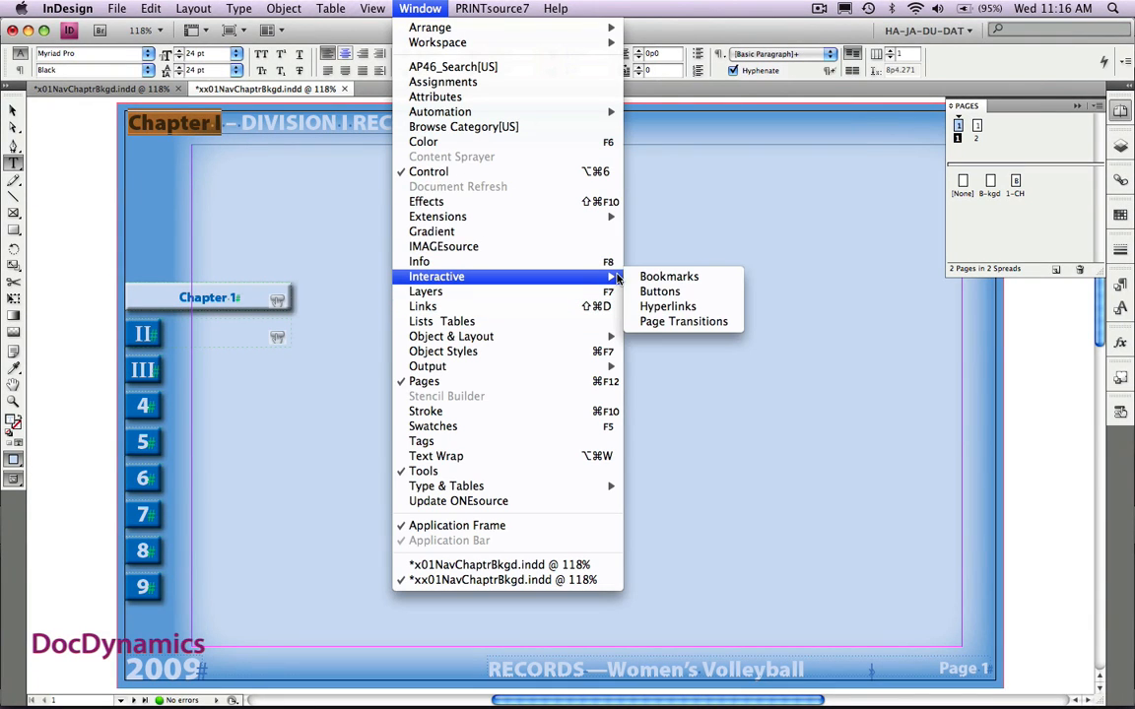
left_click(668, 307)
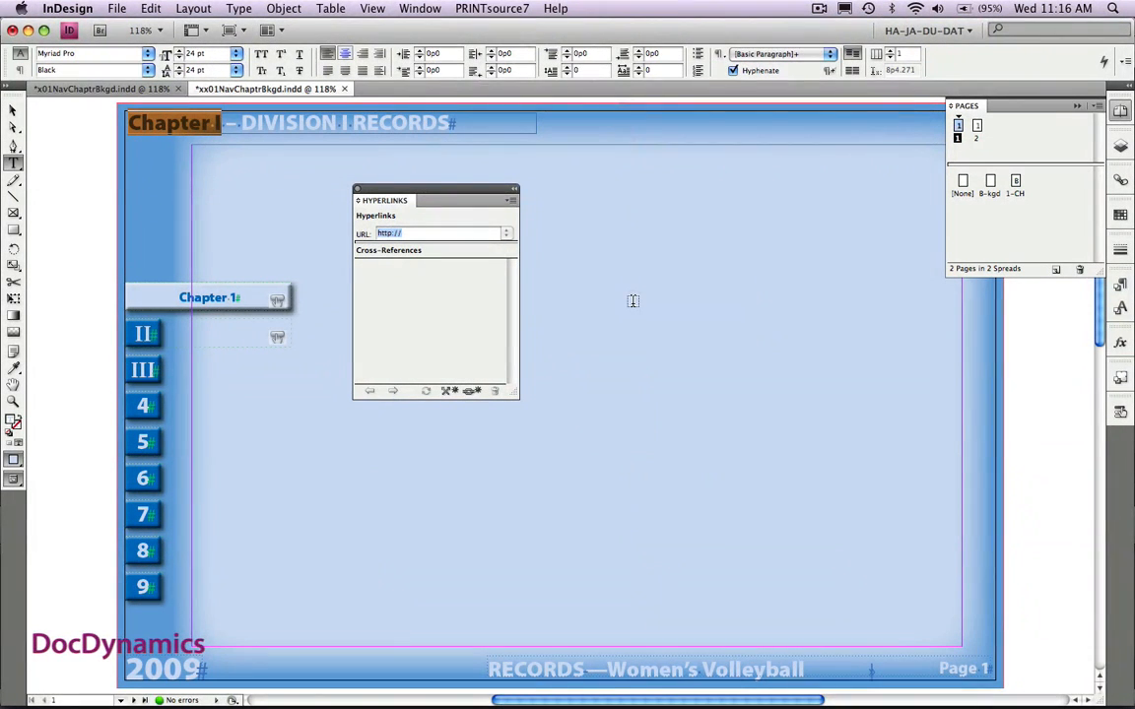
left_click(514, 201)
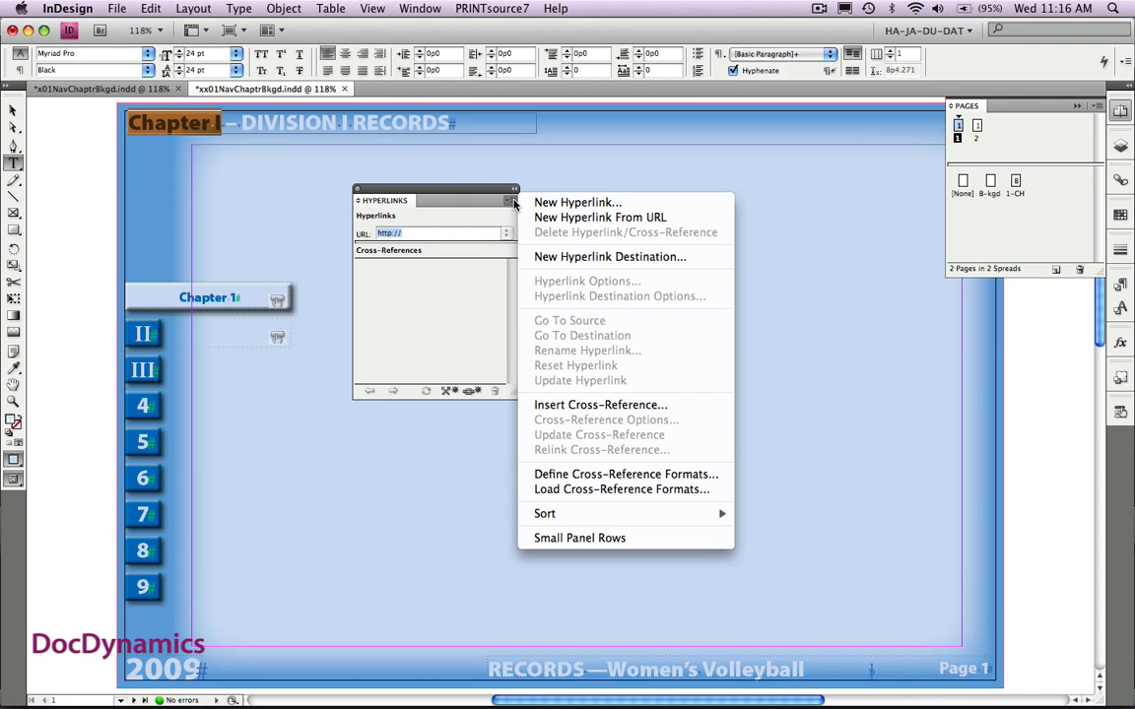
left_click(540, 258)
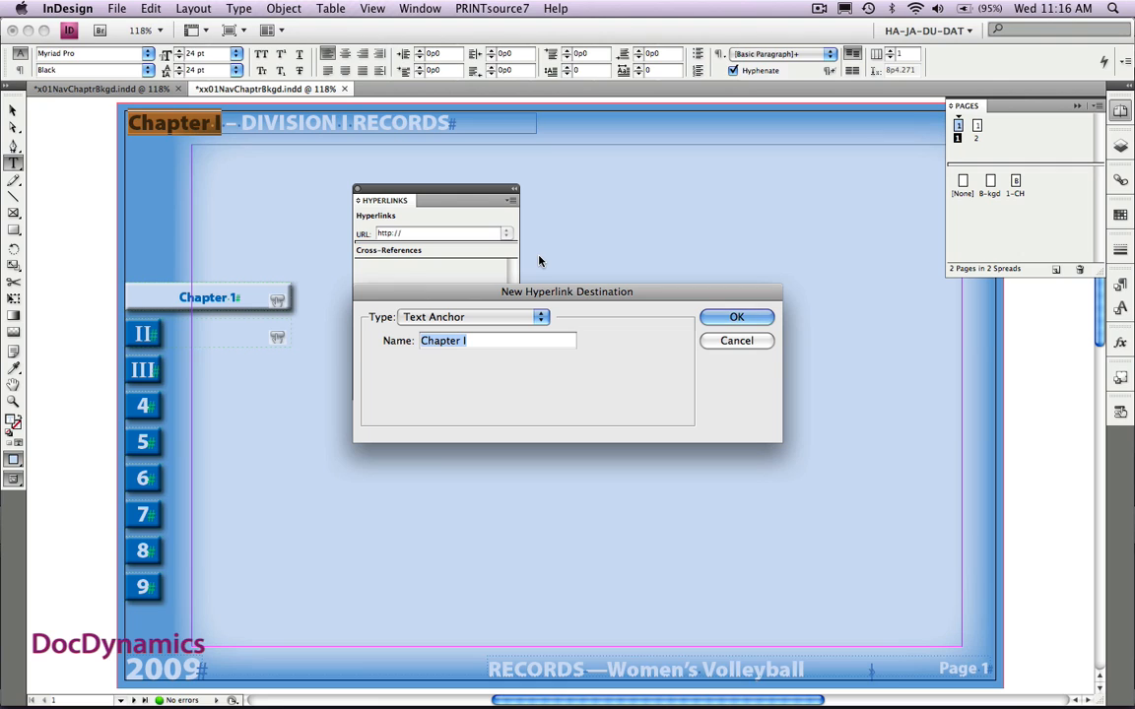
left_click(719, 316)
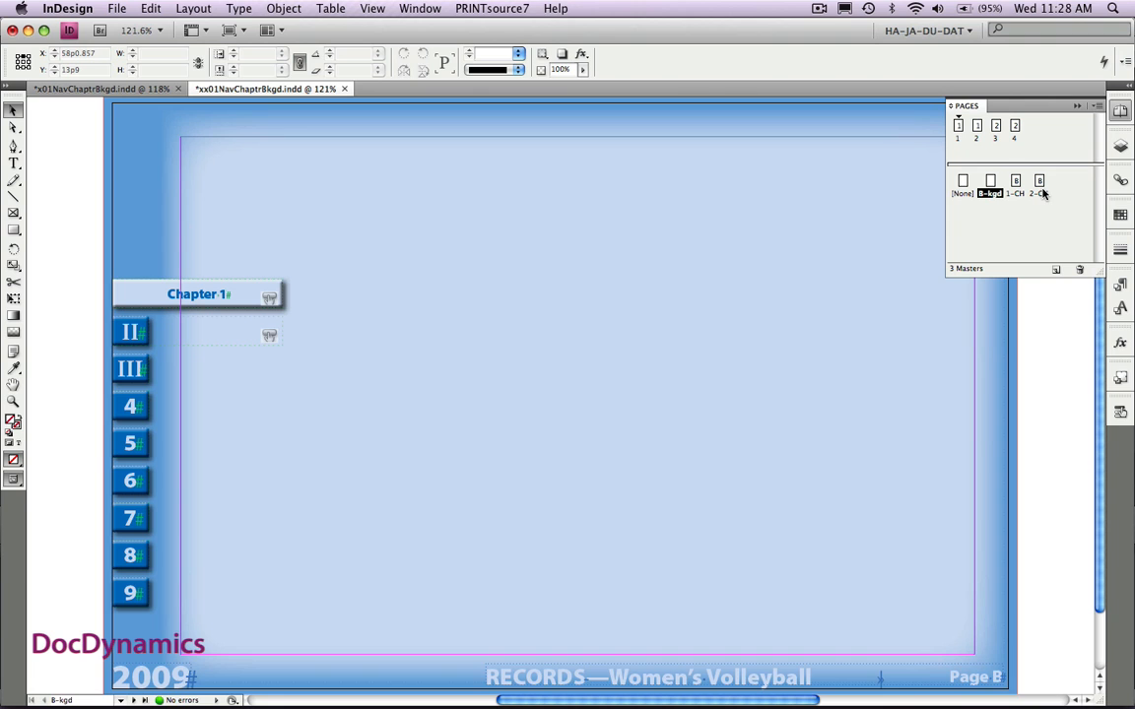
- Review the content and chapter headers on pages 1 to 4, and show the document's layers
double_click(958, 127)
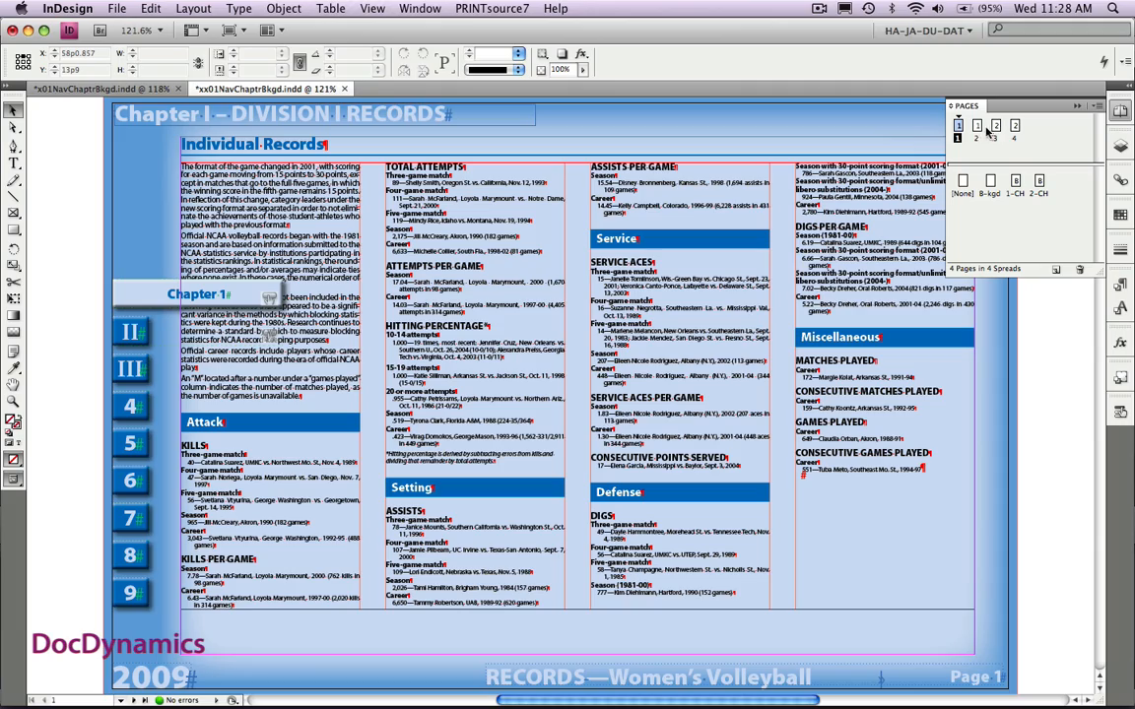
double_click(978, 130)
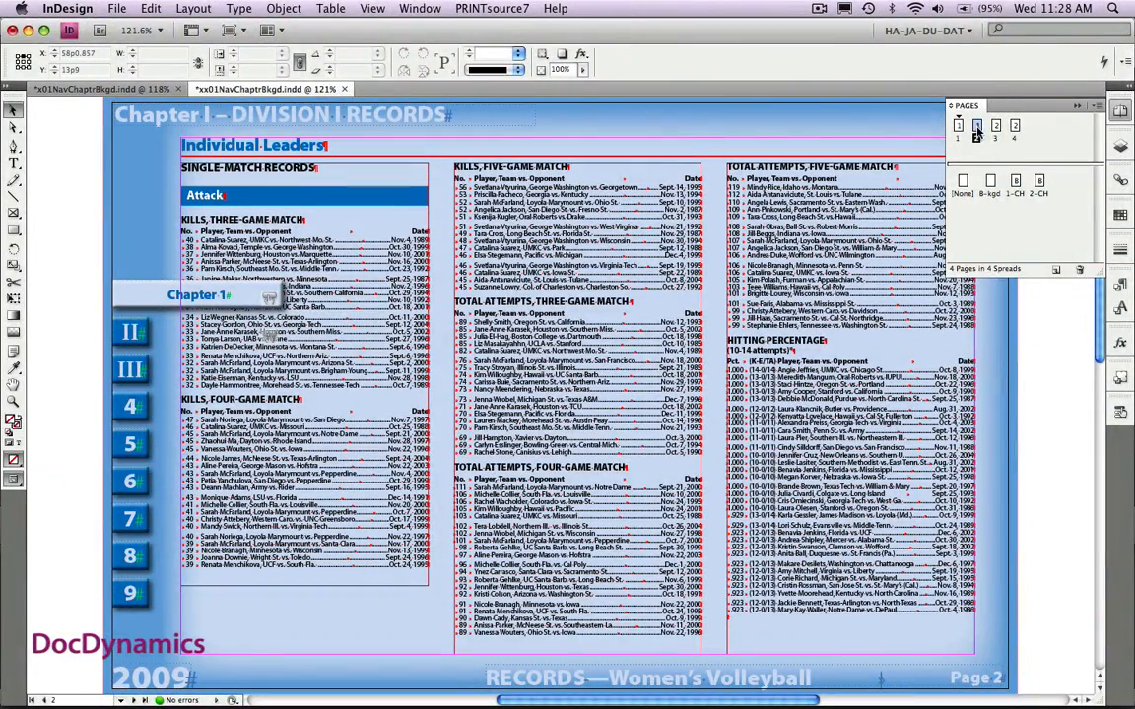
double_click(996, 127)
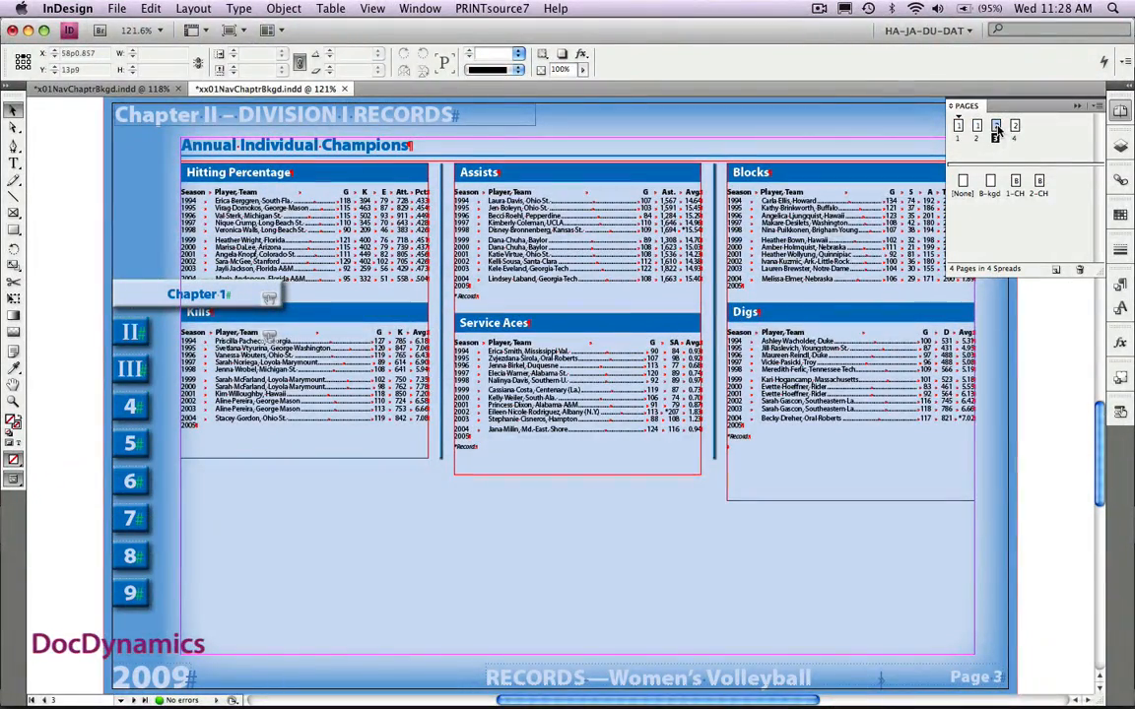
double_click(1016, 129)
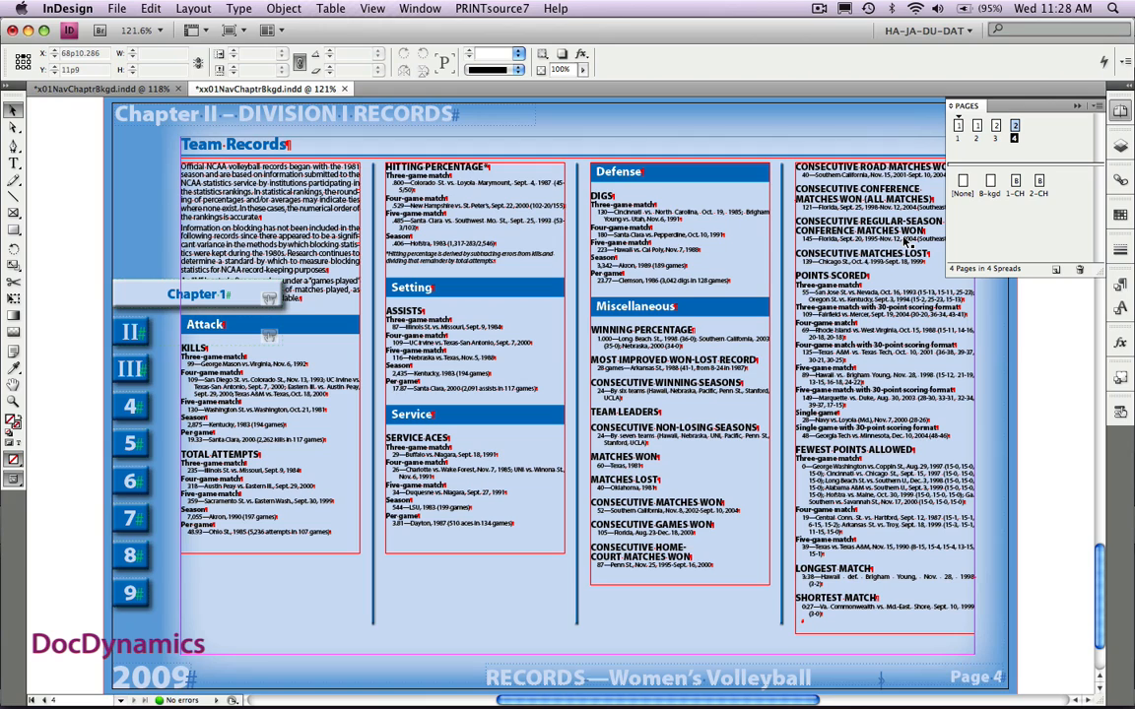
left_click(1122, 147)
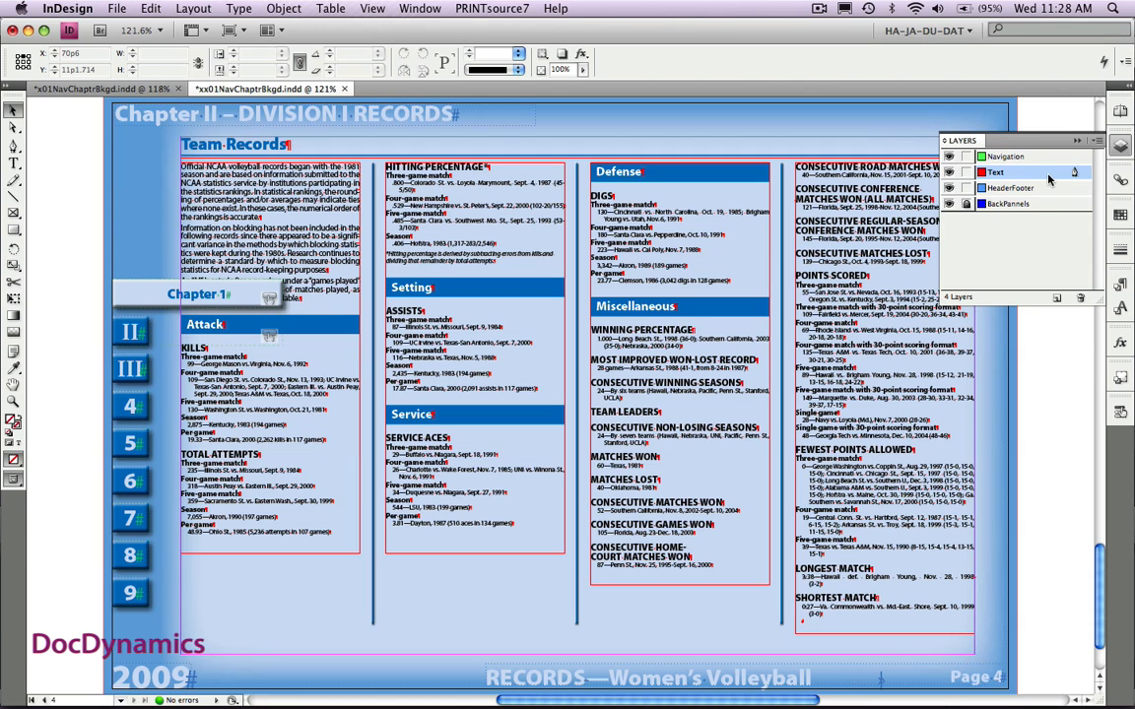
- Open the B-kgd master and inspect the button settings of its Chapter 1 button
left_click(1117, 114)
left_click(991, 182)
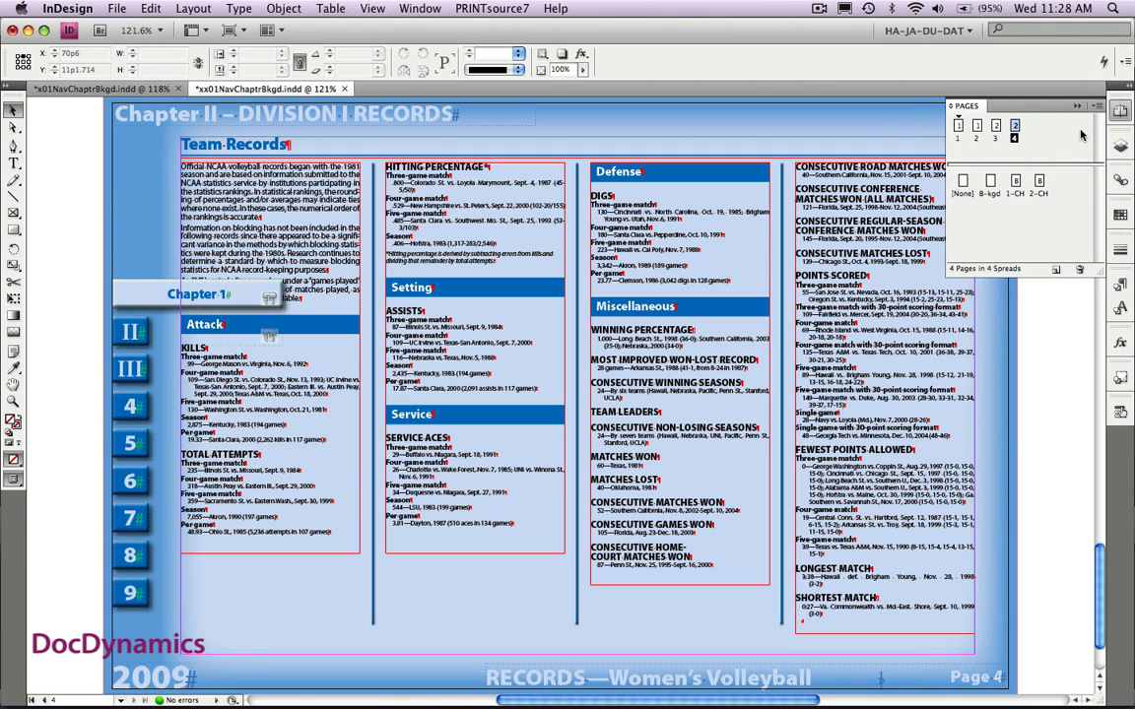
double_click(991, 182)
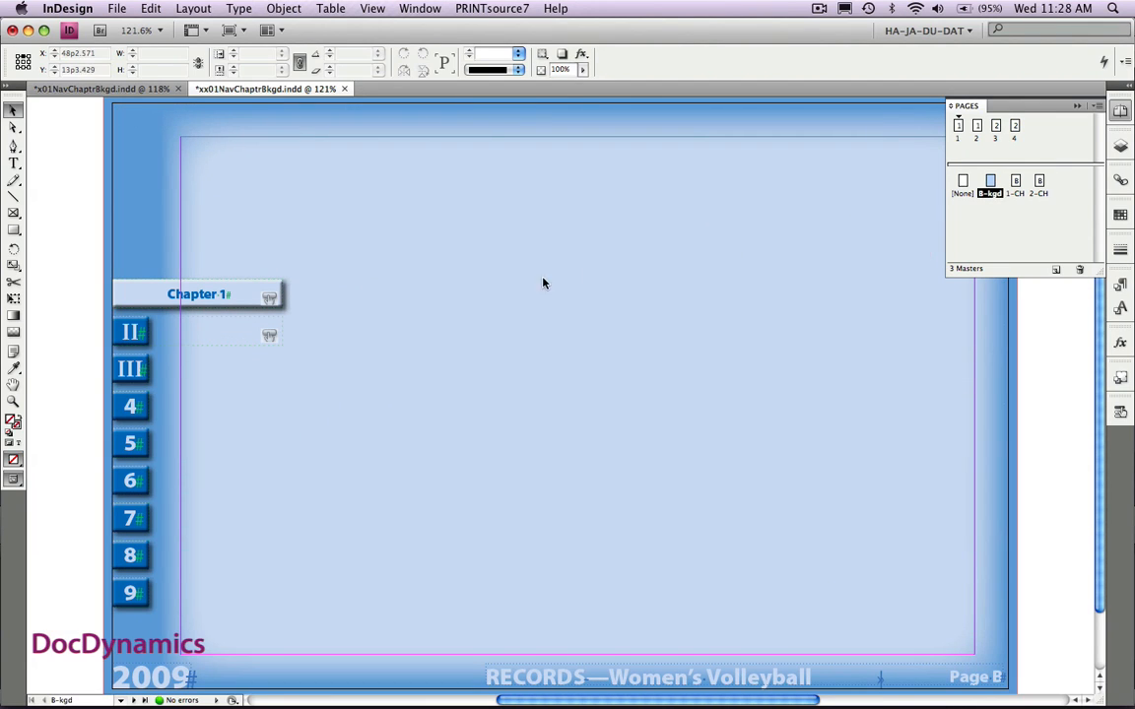
left_click(132, 302)
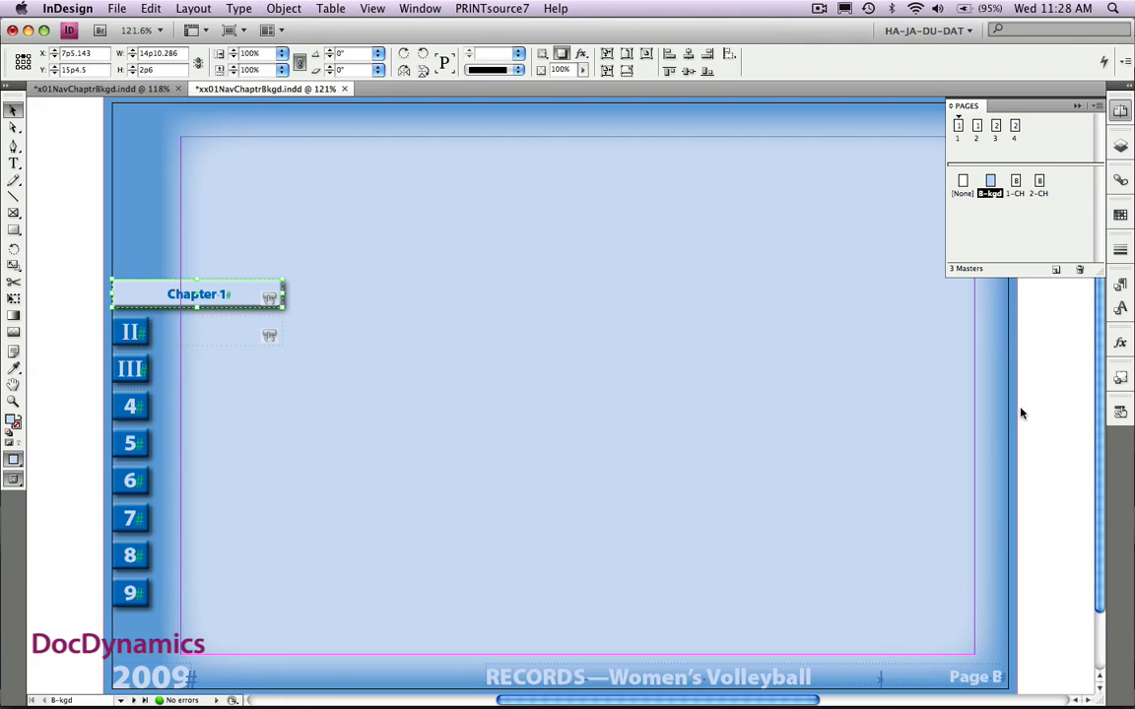
left_click(1121, 412)
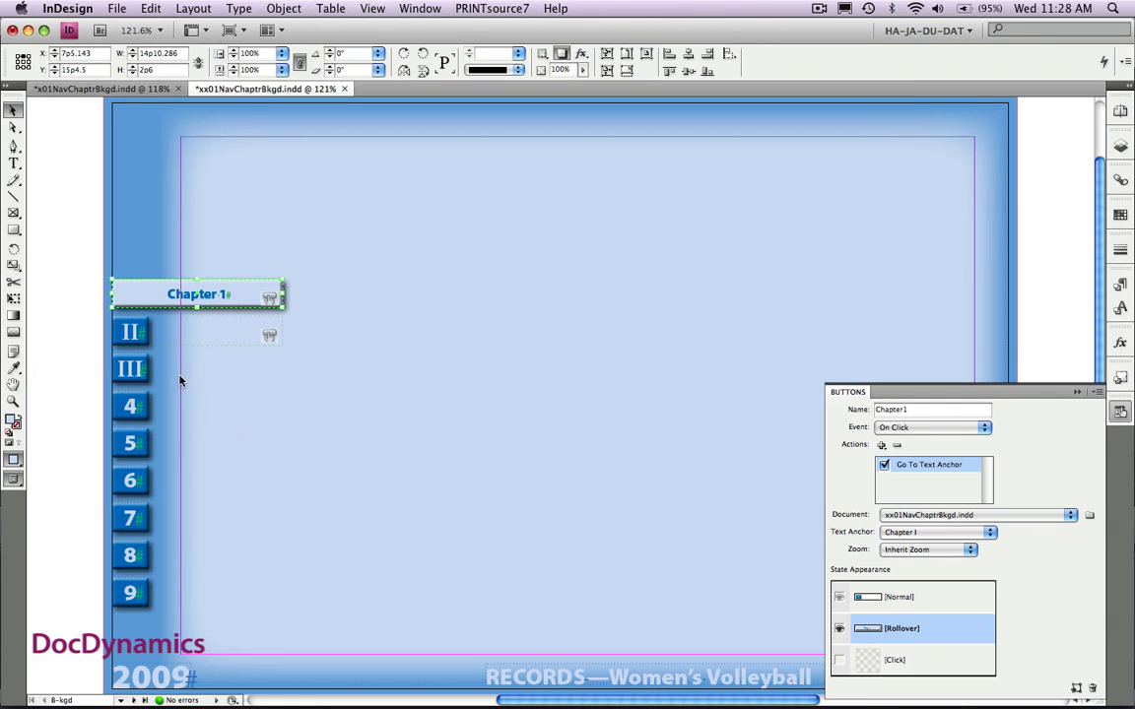
- Set the Go To Text Anchor action of the II button on the B-kgd master to the anchor Chapter II
left_click(131, 334)
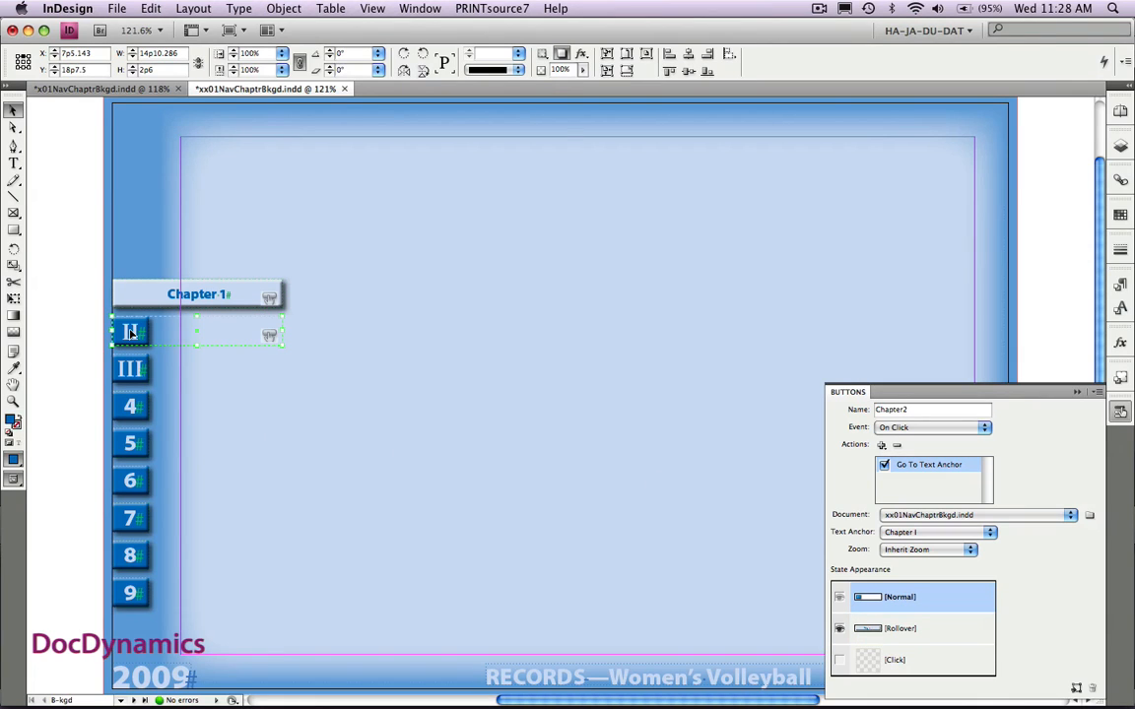
left_click(912, 533)
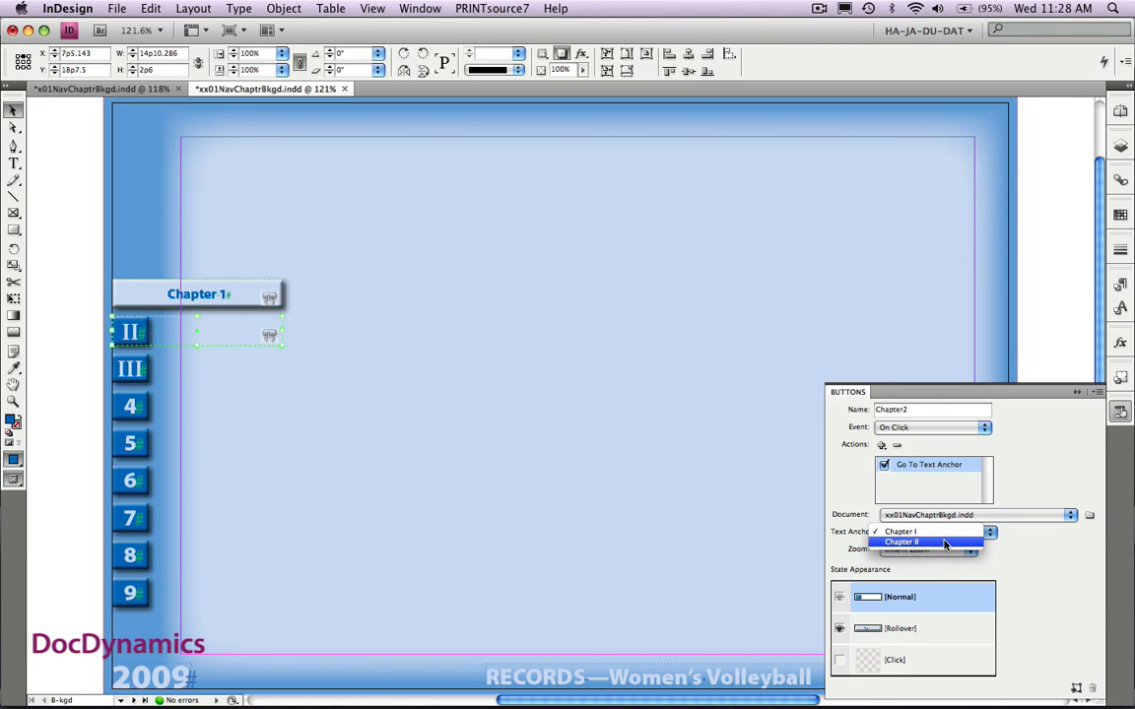
left_click(946, 543)
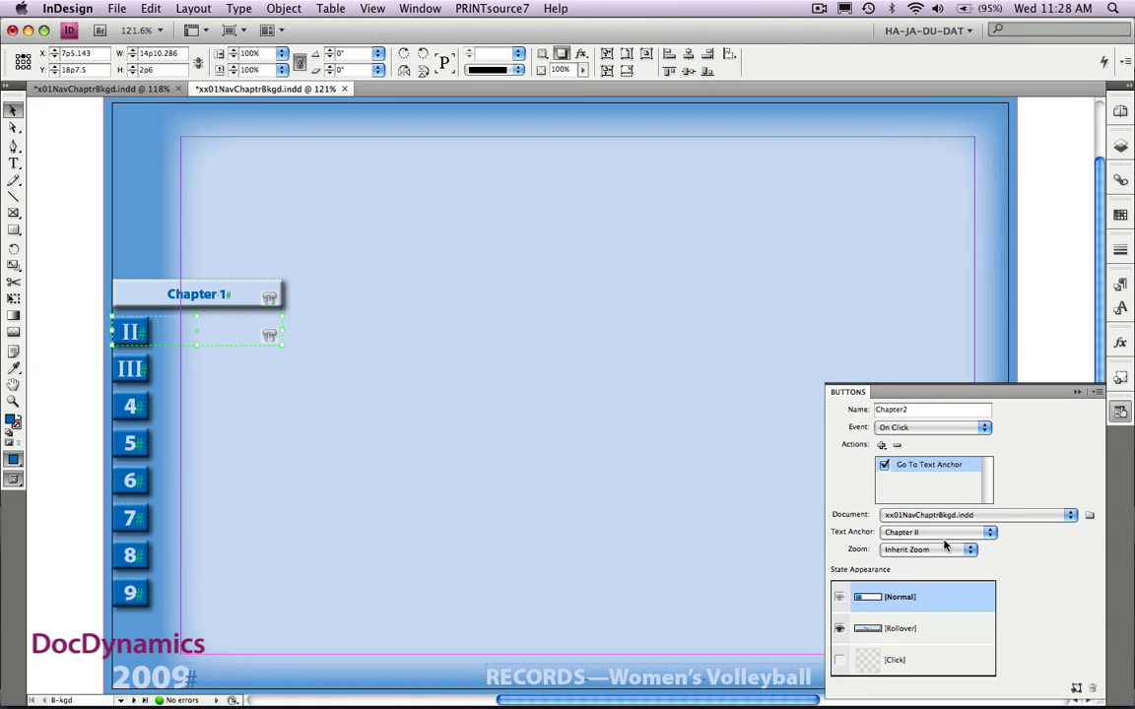
left_click(851, 395)
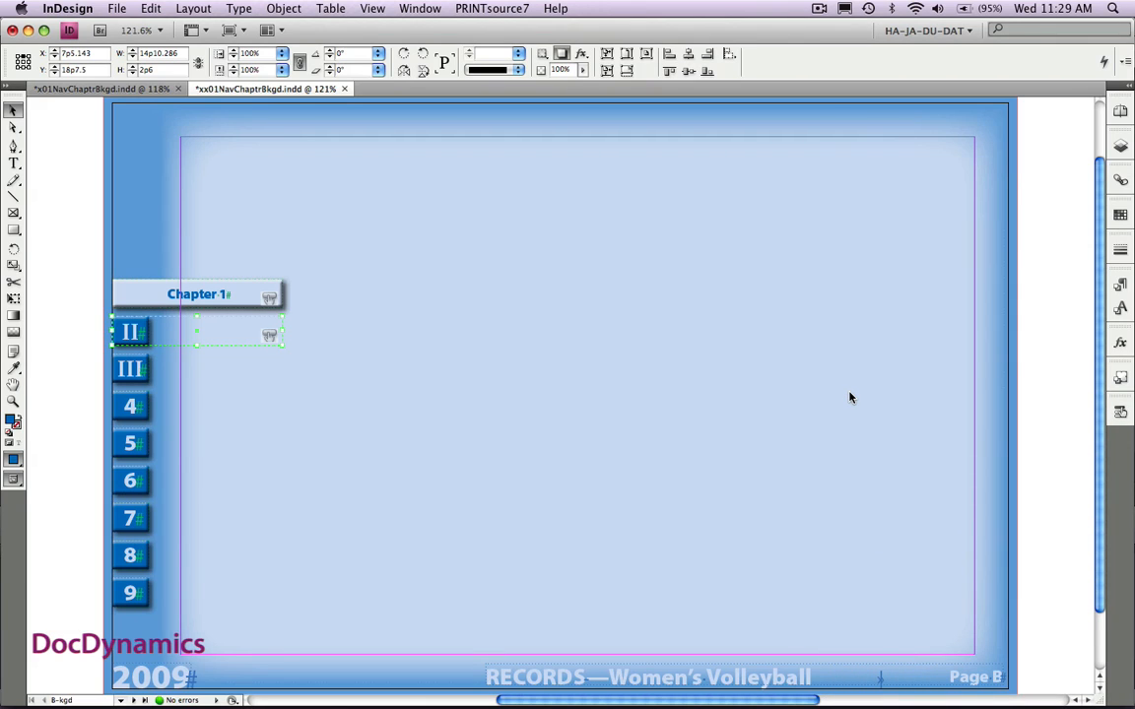
- Export the document as xx01NavChaptrBkgd.pdf, and test the II and Chapter 1 navigation buttons in Acrobat
key("super+e")
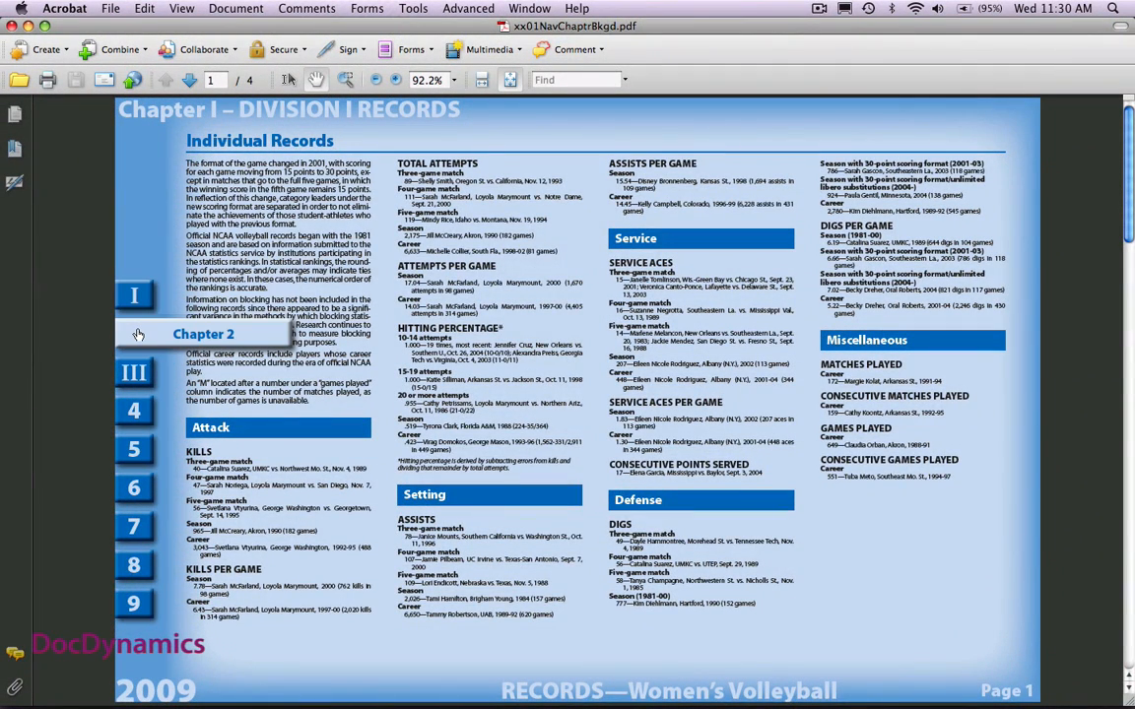
left_click(137, 334)
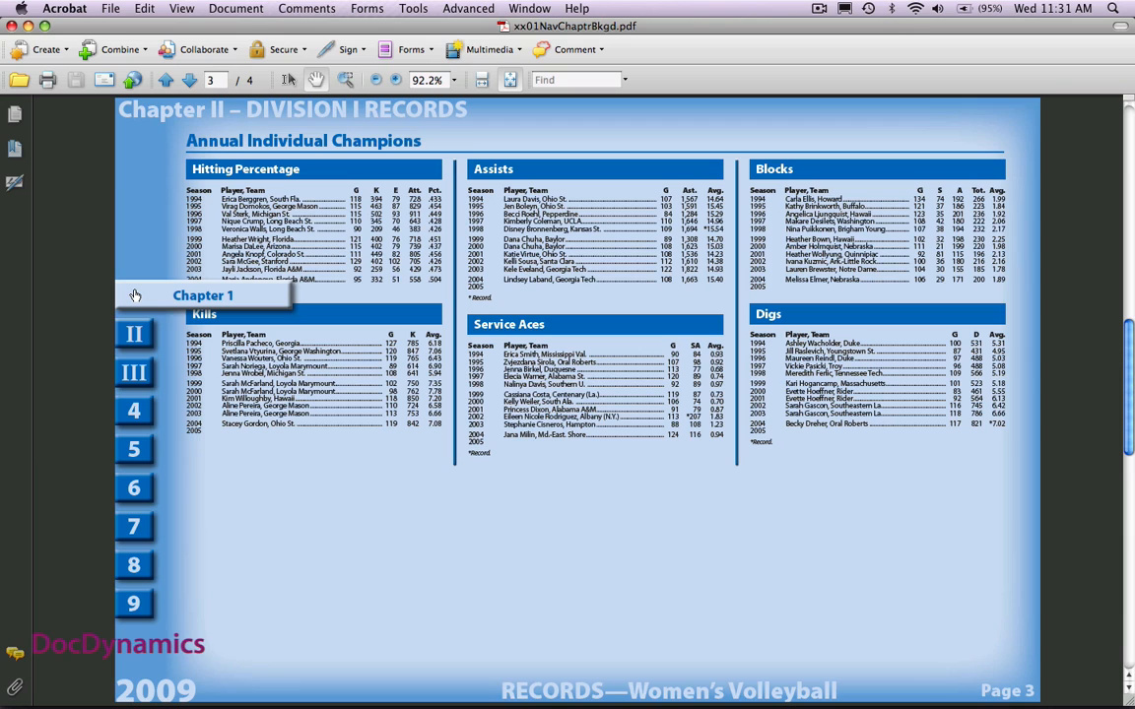
left_click(135, 296)
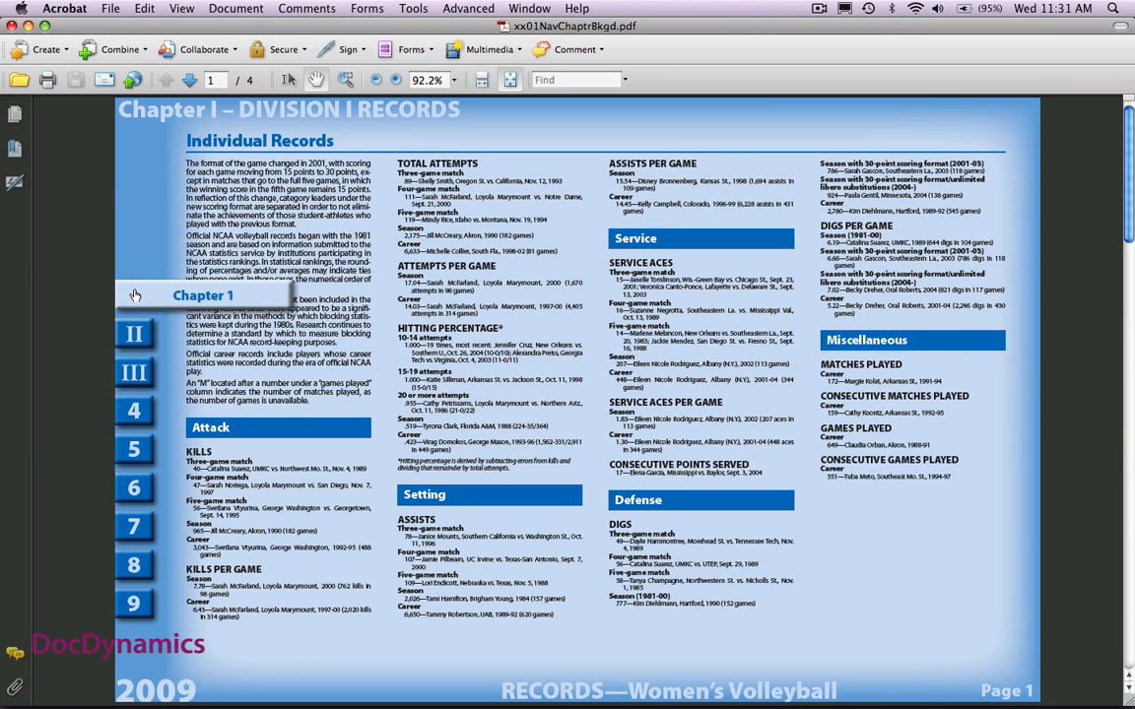